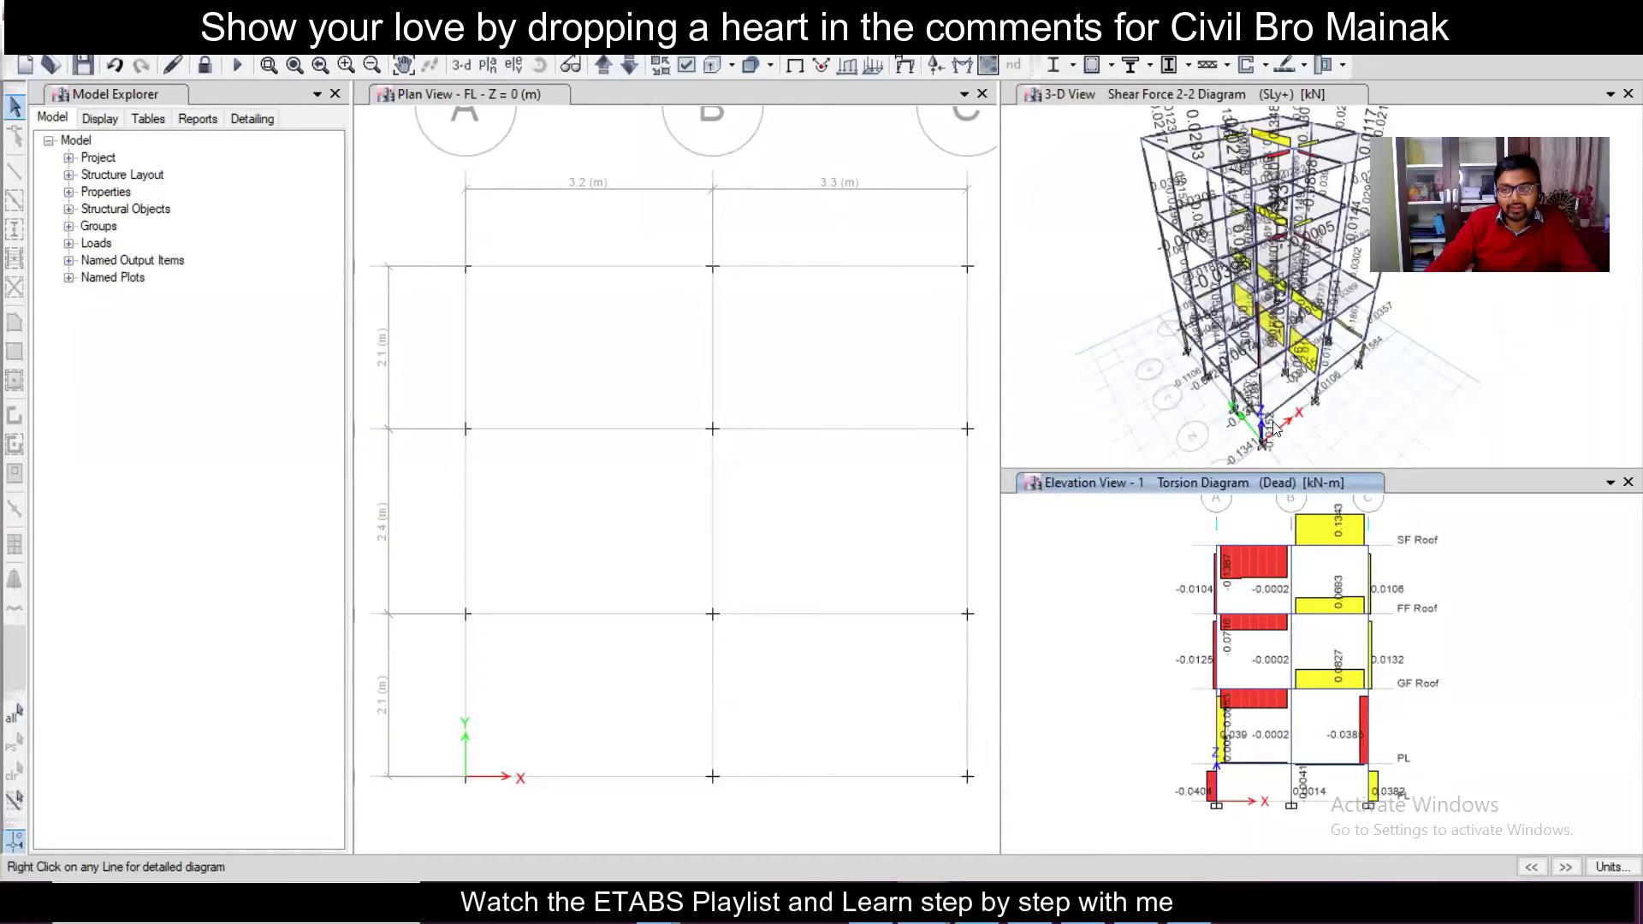
Step: Zoom the 3-D Shear Force 2-2 view in toward the building's base corner joints
{"action": "scroll", "coordinate": [1280, 450], "scroll_direction": "up", "scroll_amount": 4}
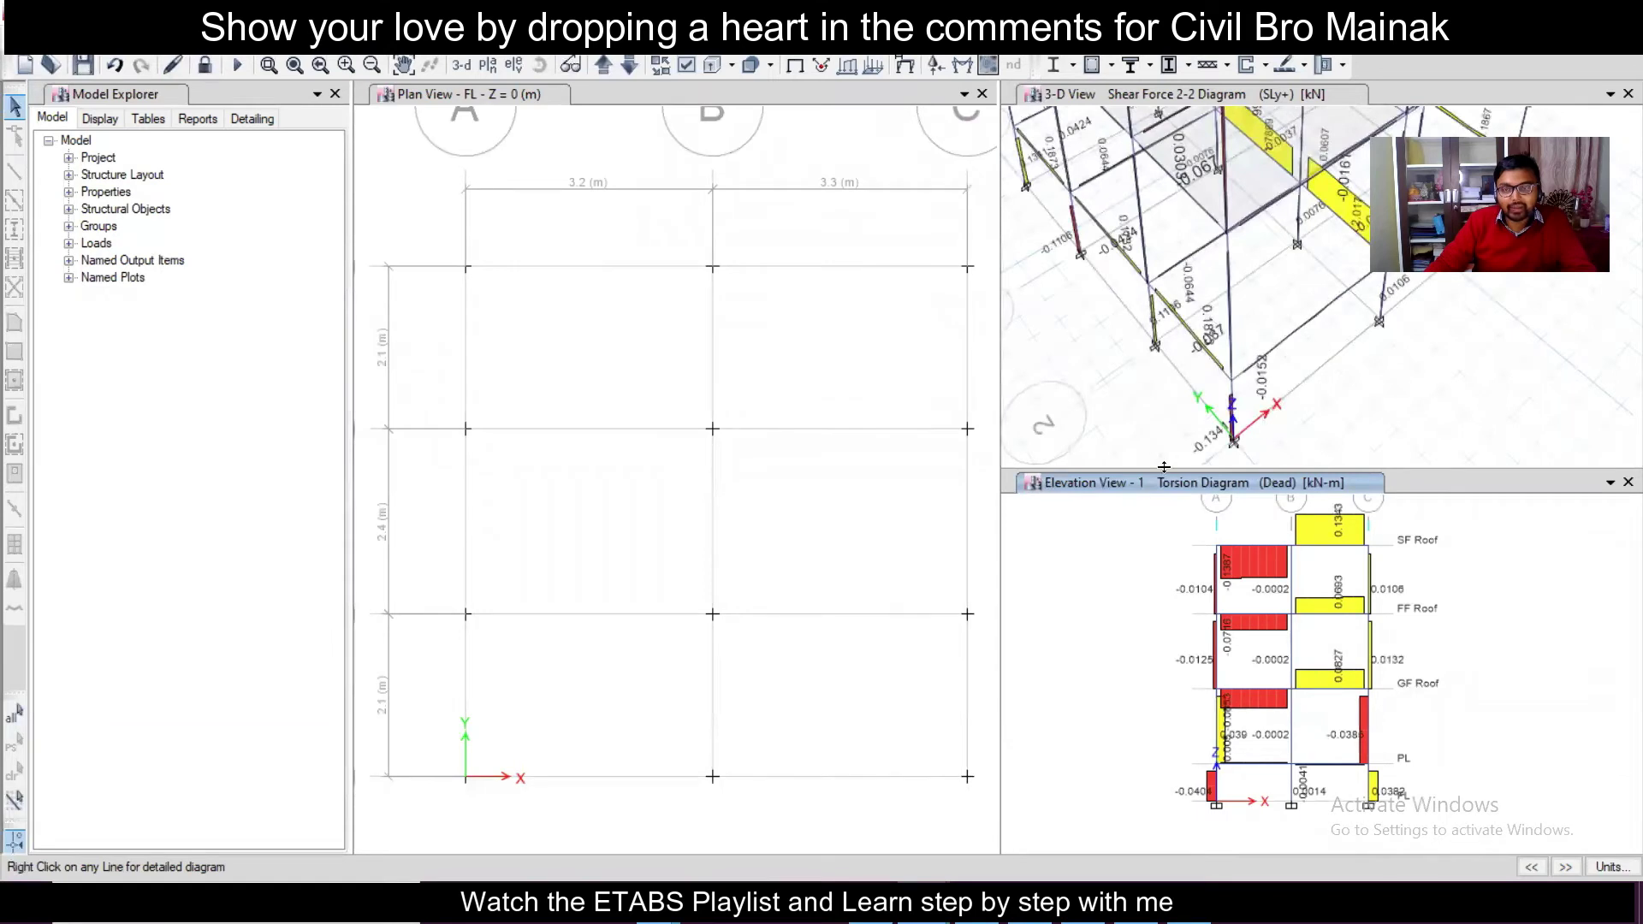
Step: Show support reactions for the (DL+LL) load combination as Tabulated values
{"action": "left_click", "coordinate": [935, 66]}
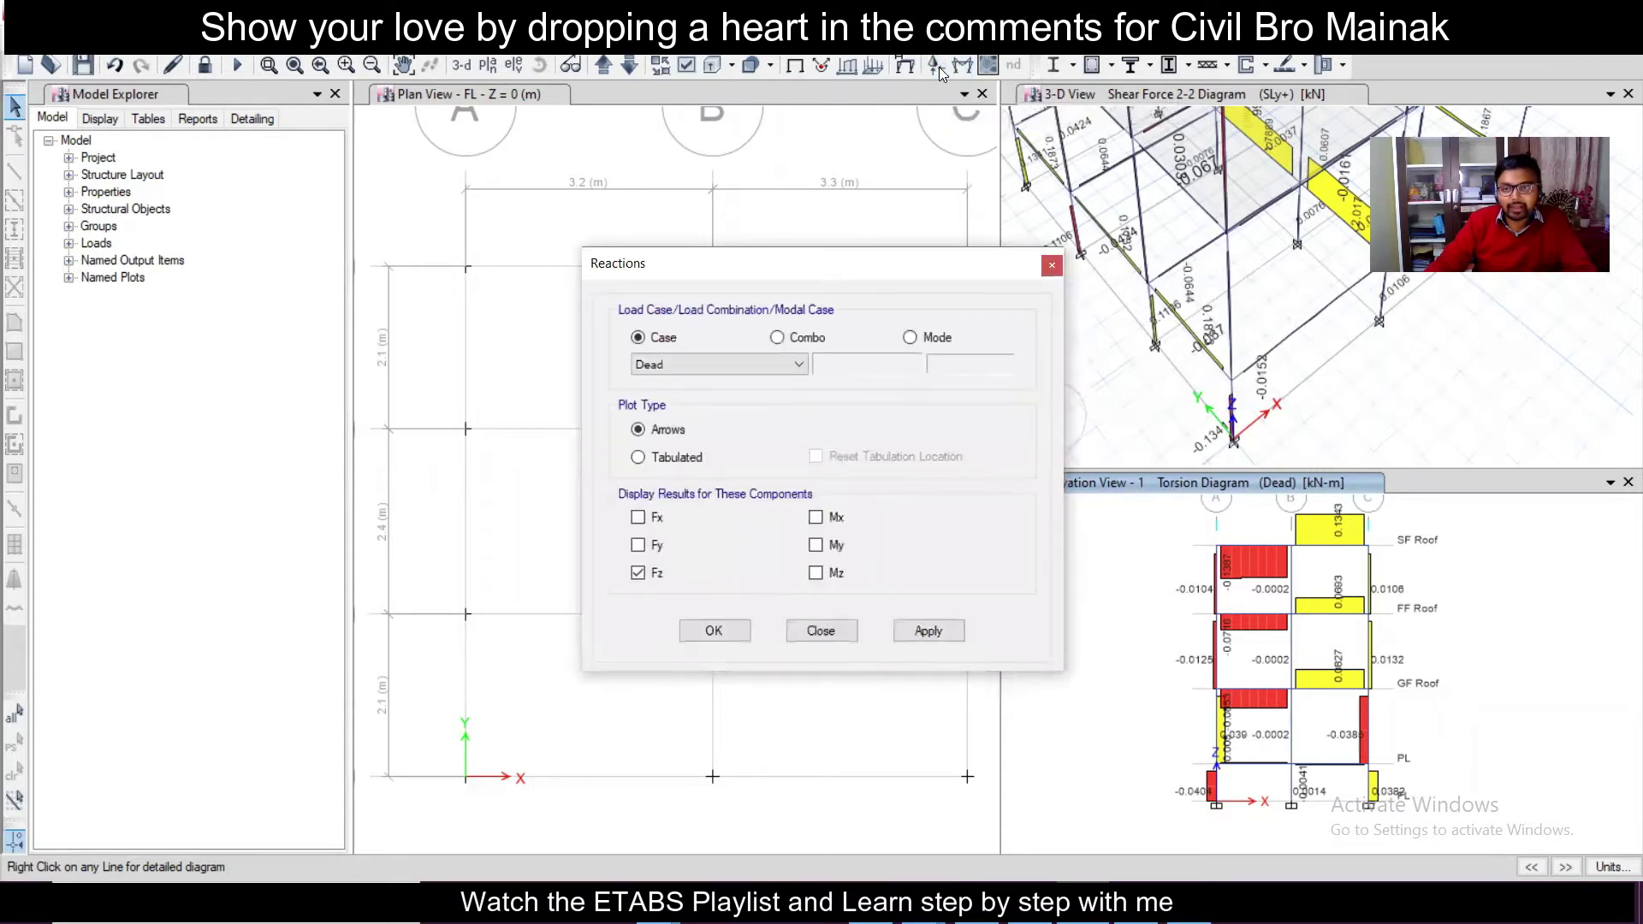
{"action": "left_click", "coordinate": [1096, 97]}
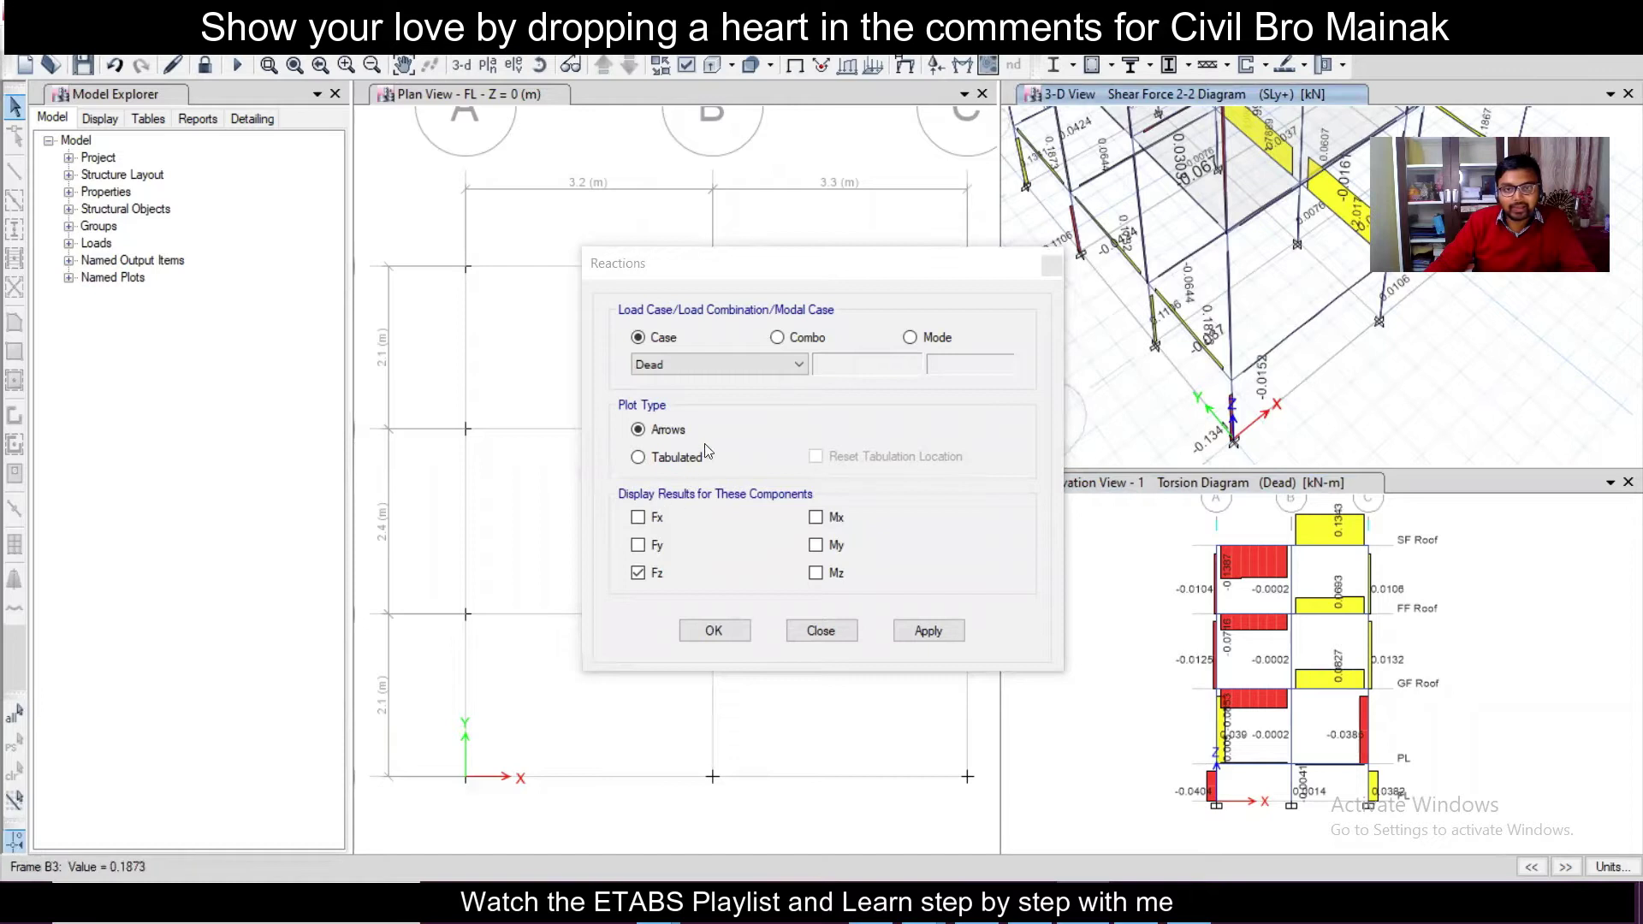
{"action": "left_click", "coordinate": [767, 363]}
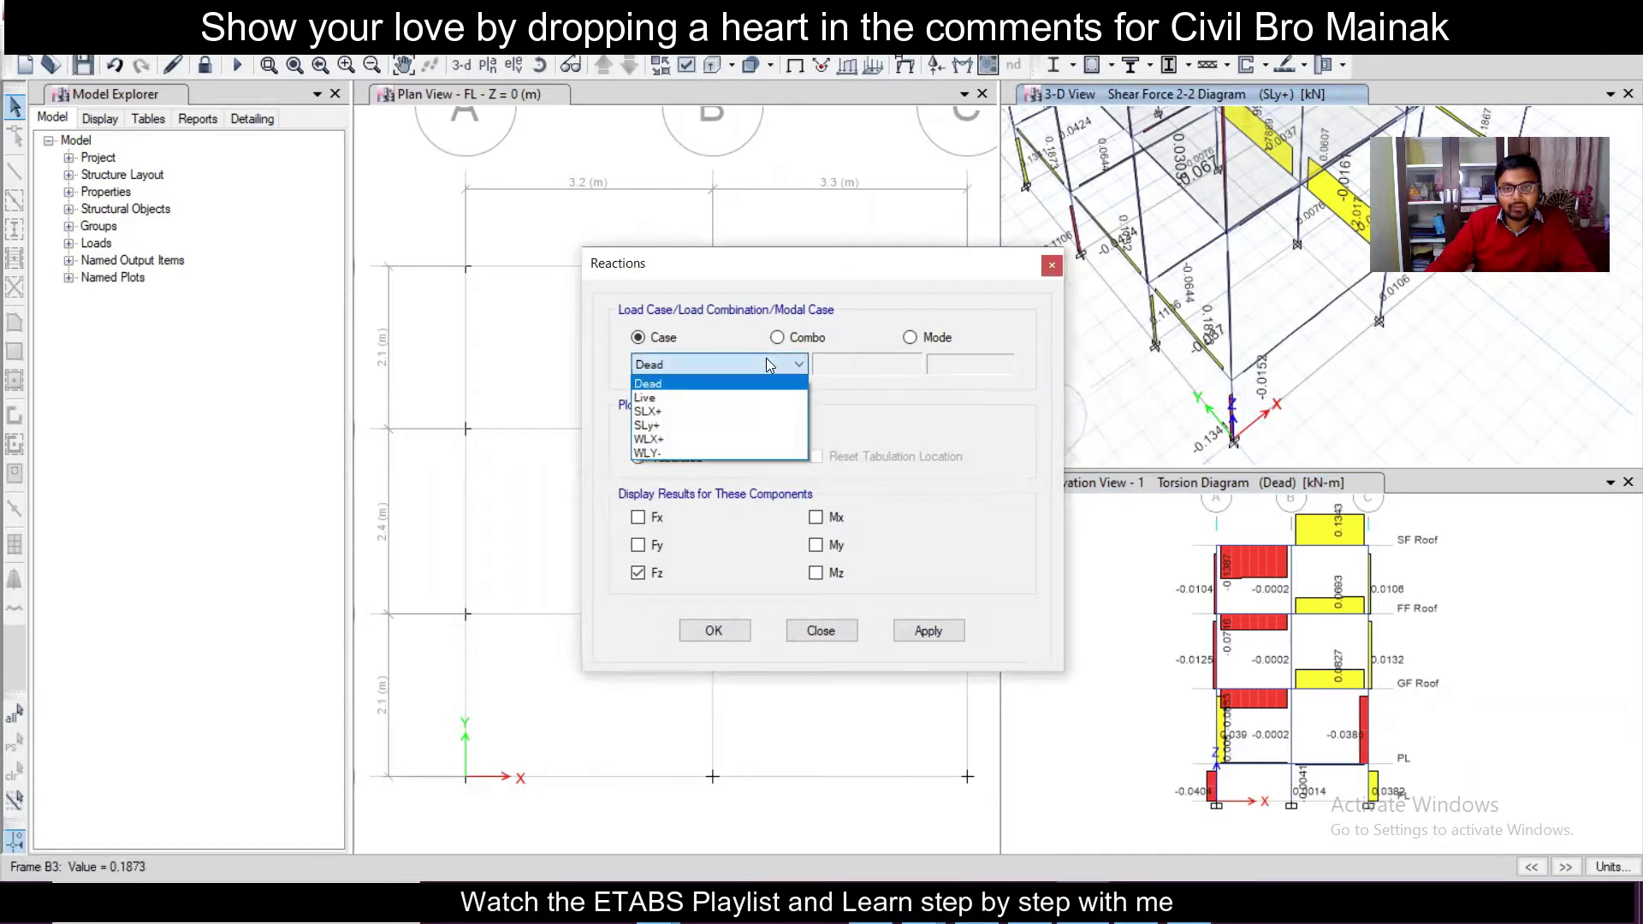
{"action": "left_click", "coordinate": [767, 364]}
{"action": "left_click", "coordinate": [778, 338]}
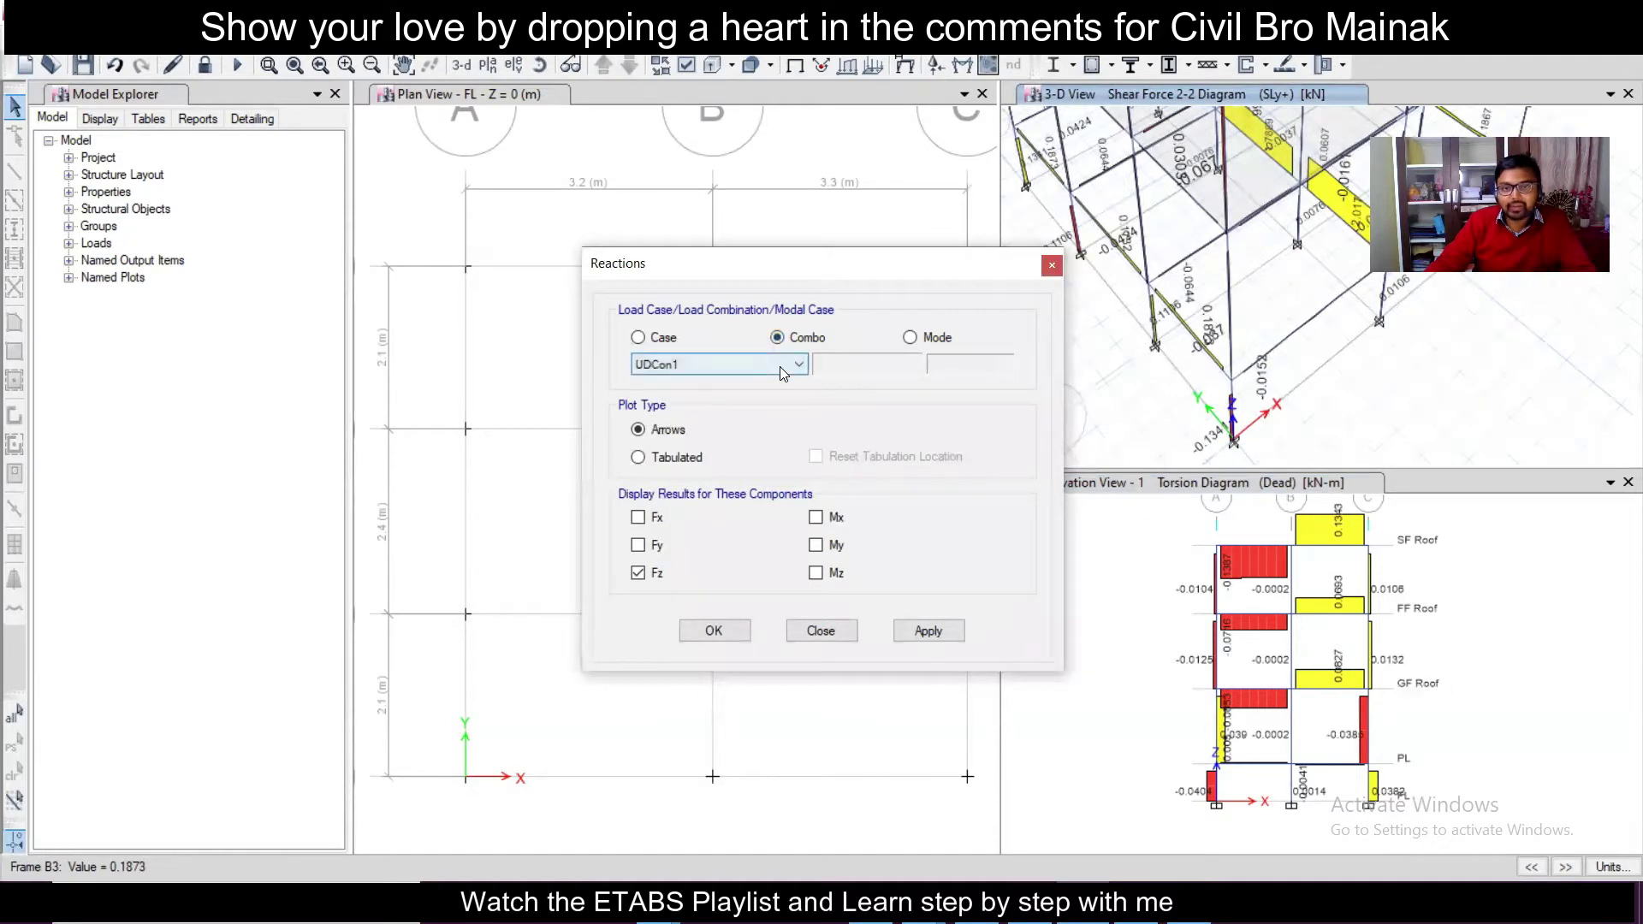
{"action": "left_click", "coordinate": [779, 367]}
{"action": "left_click_drag", "start_coordinate": [799, 450], "coordinate": [787, 530]}
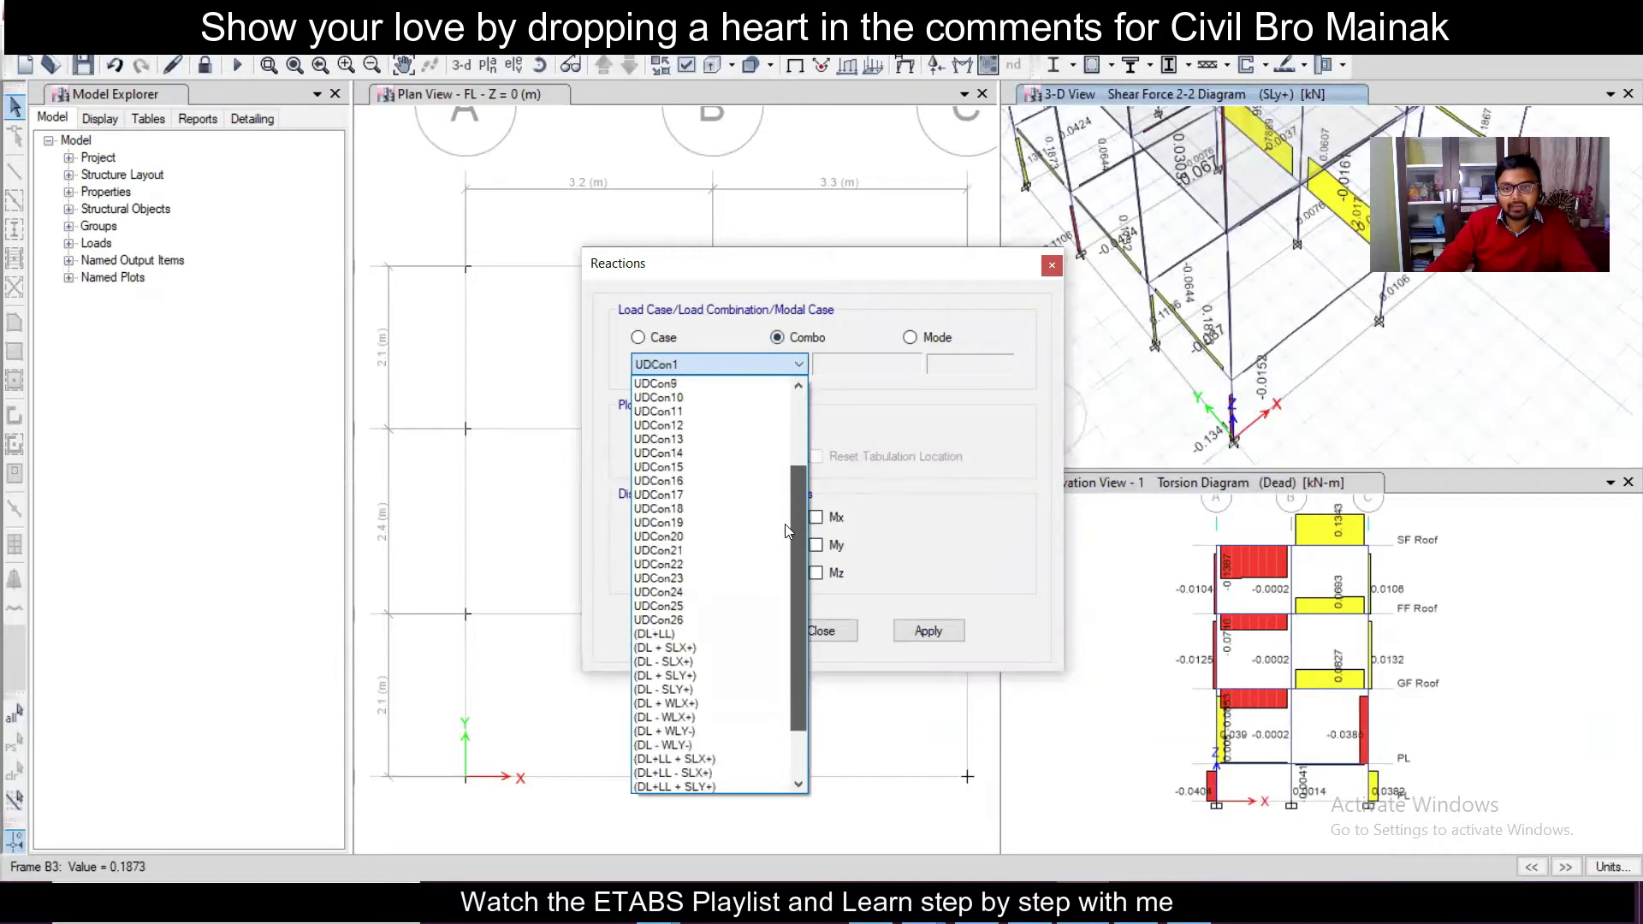
{"action": "scroll", "coordinate": [728, 560], "scroll_direction": "down", "scroll_amount": 2}
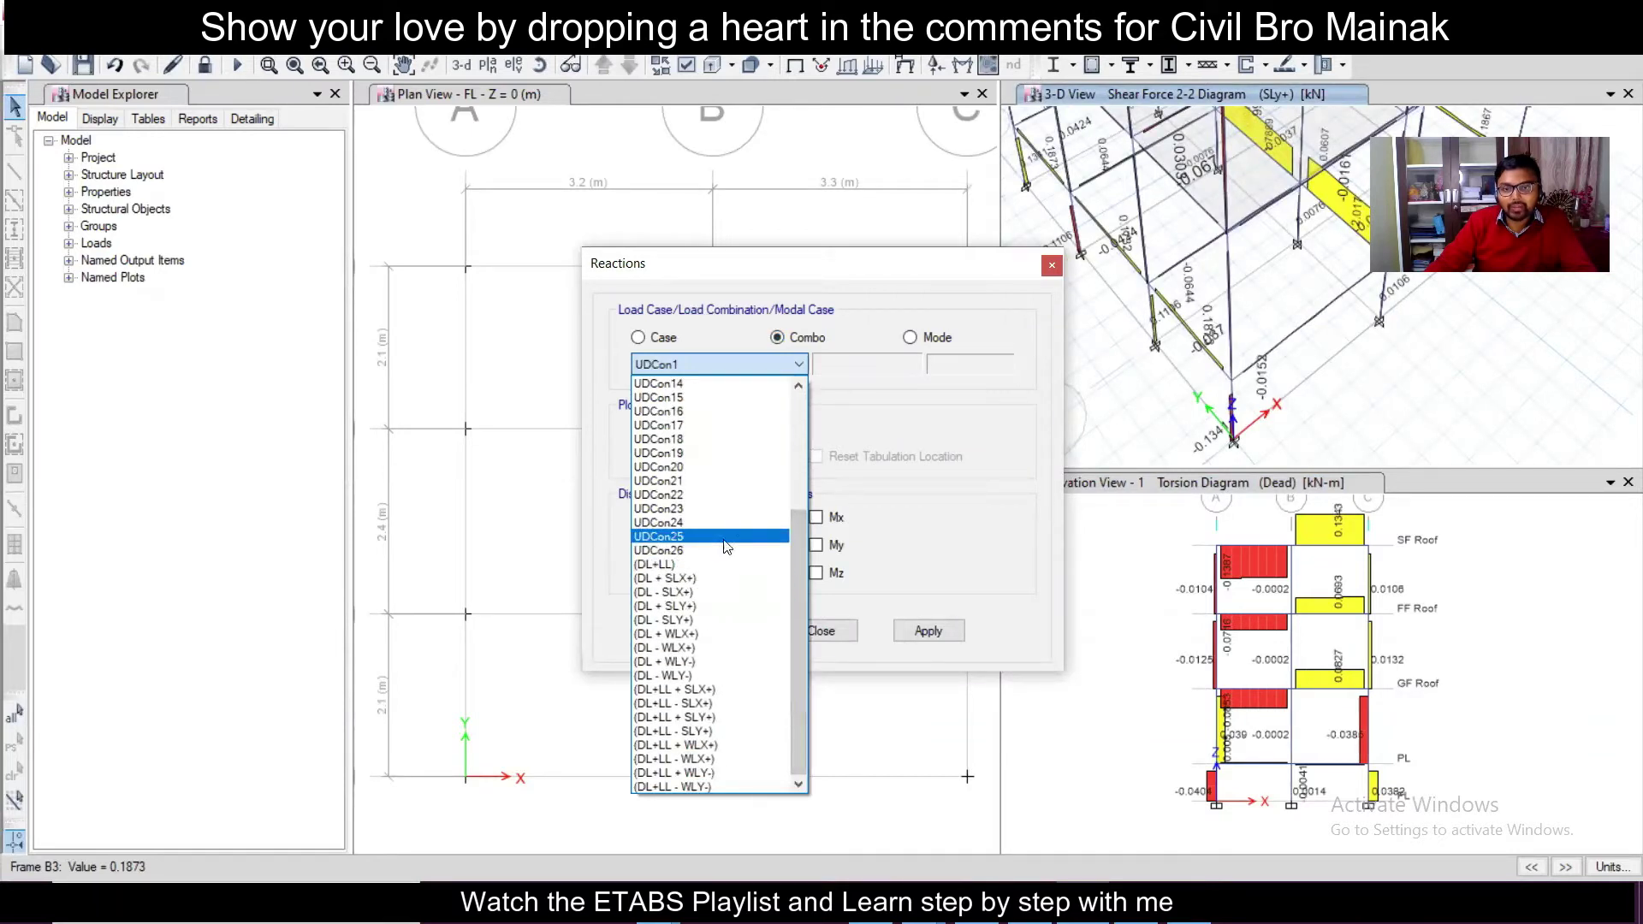
{"action": "left_click", "coordinate": [727, 566]}
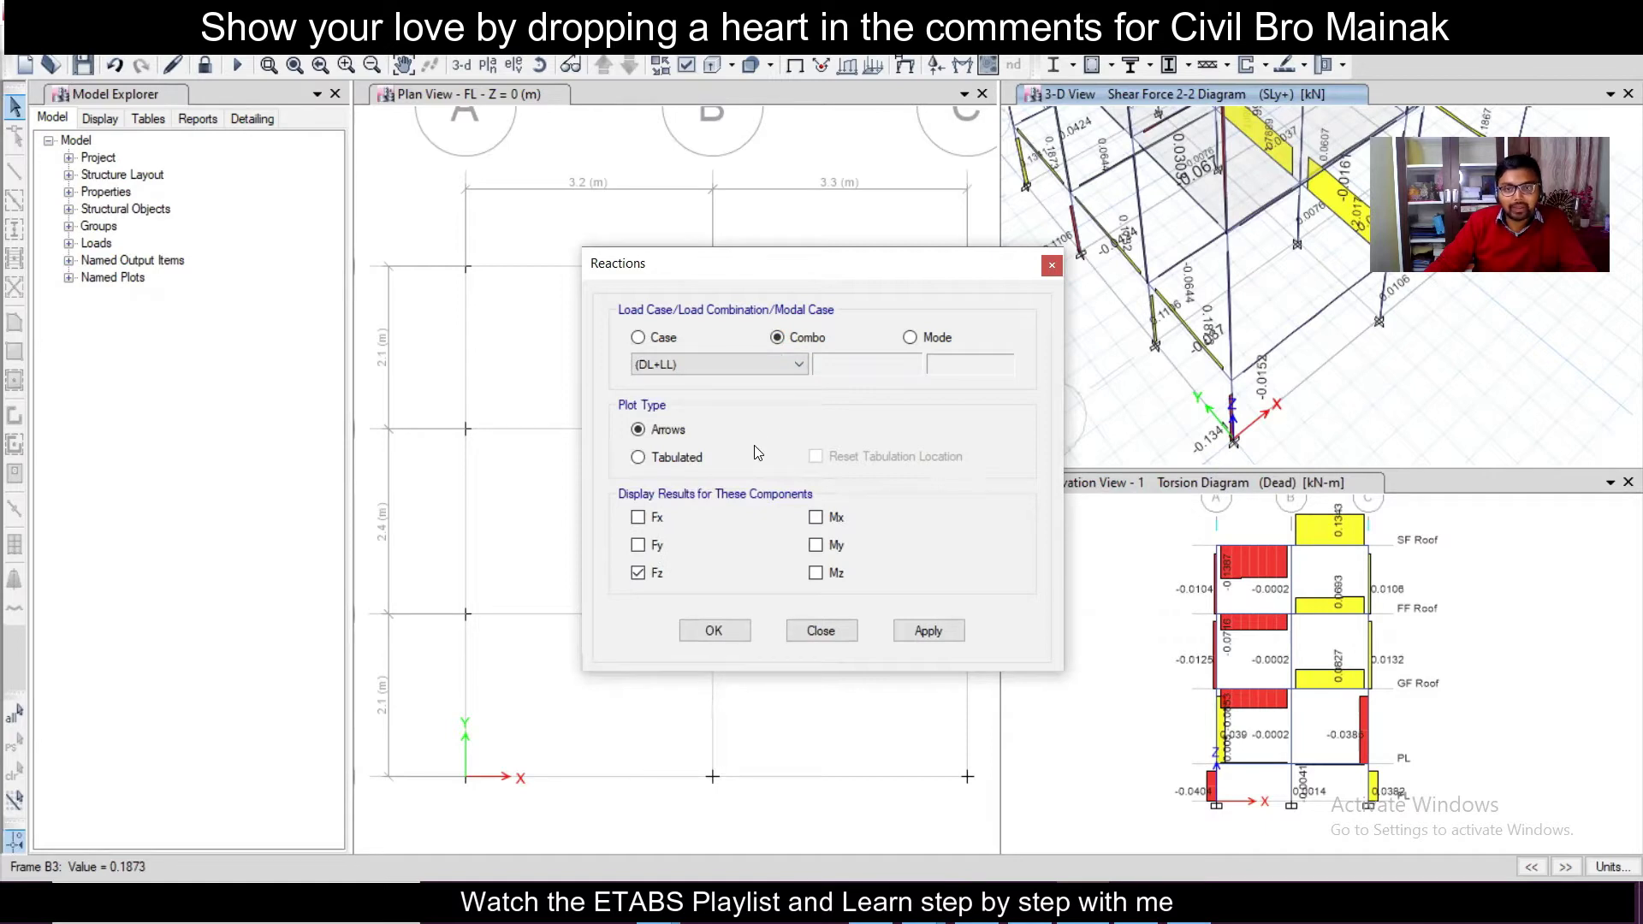
{"action": "left_click", "coordinate": [675, 457]}
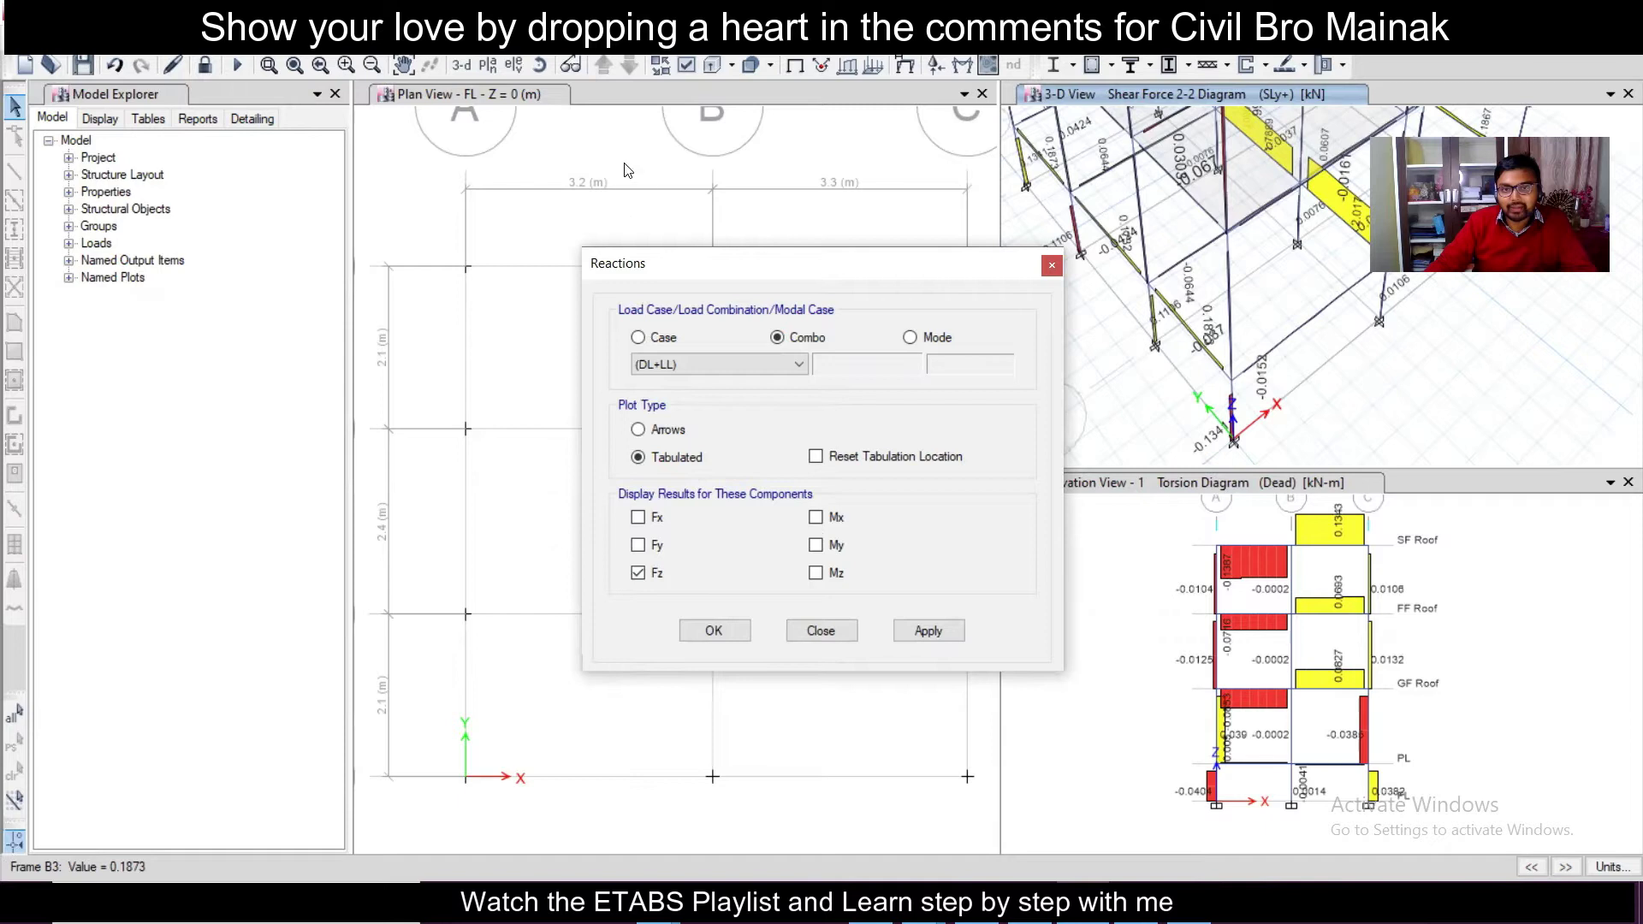
Step: Add Mx and My moments to the (DL+LL) reactions and apply them to the 3-D view
{"action": "left_click", "coordinate": [816, 517]}
{"action": "left_click", "coordinate": [816, 545]}
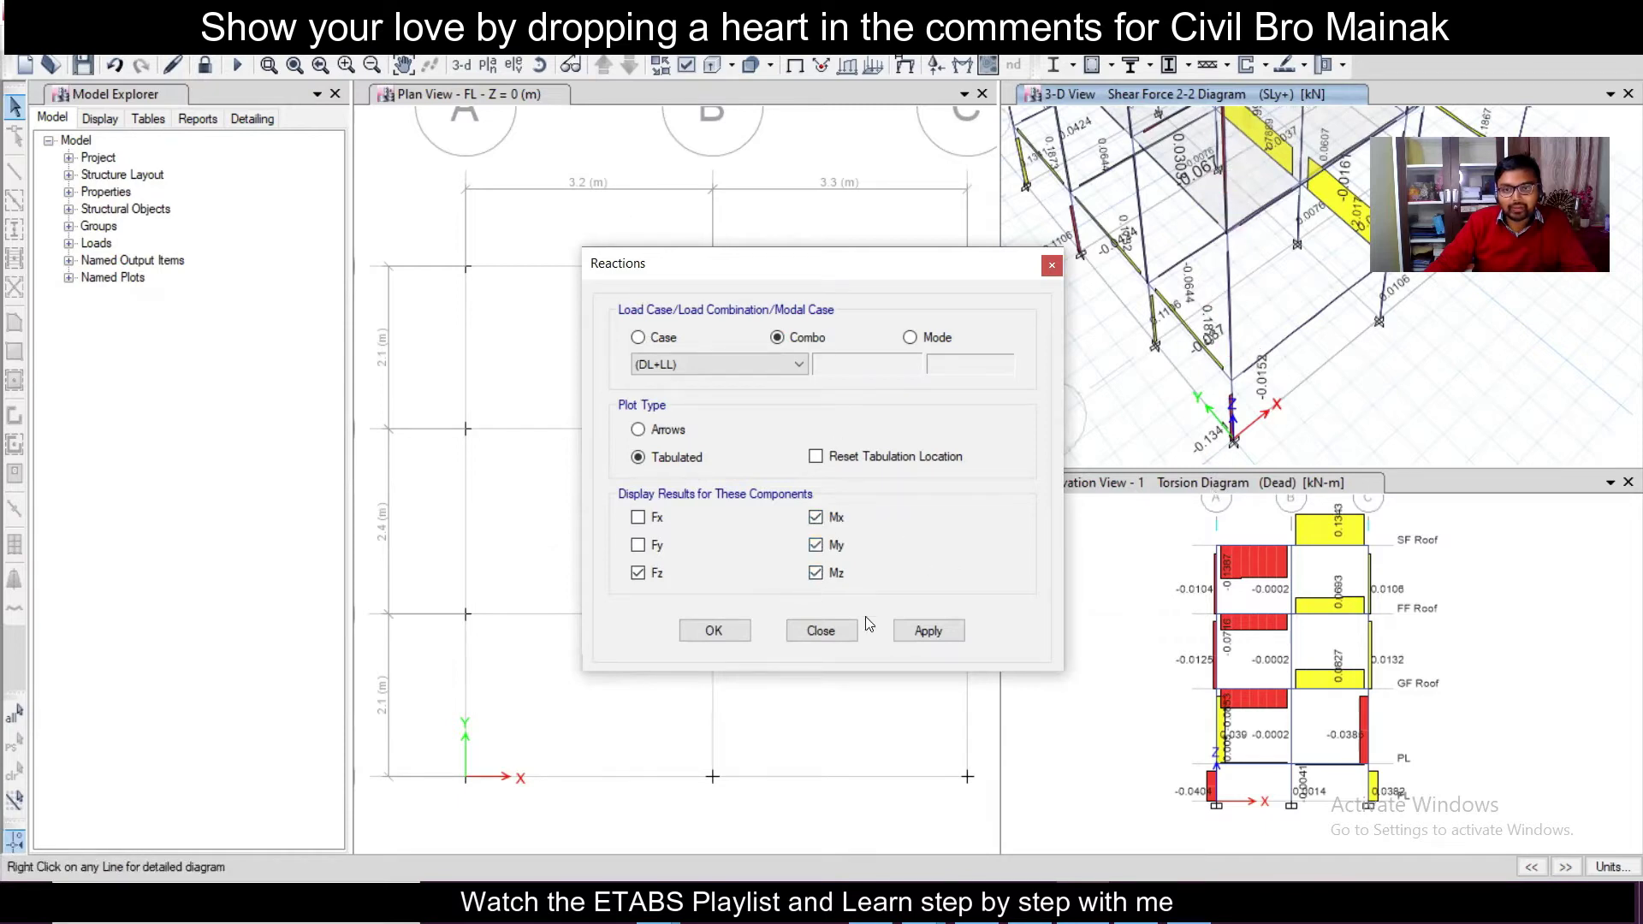
{"action": "left_click", "coordinate": [928, 631]}
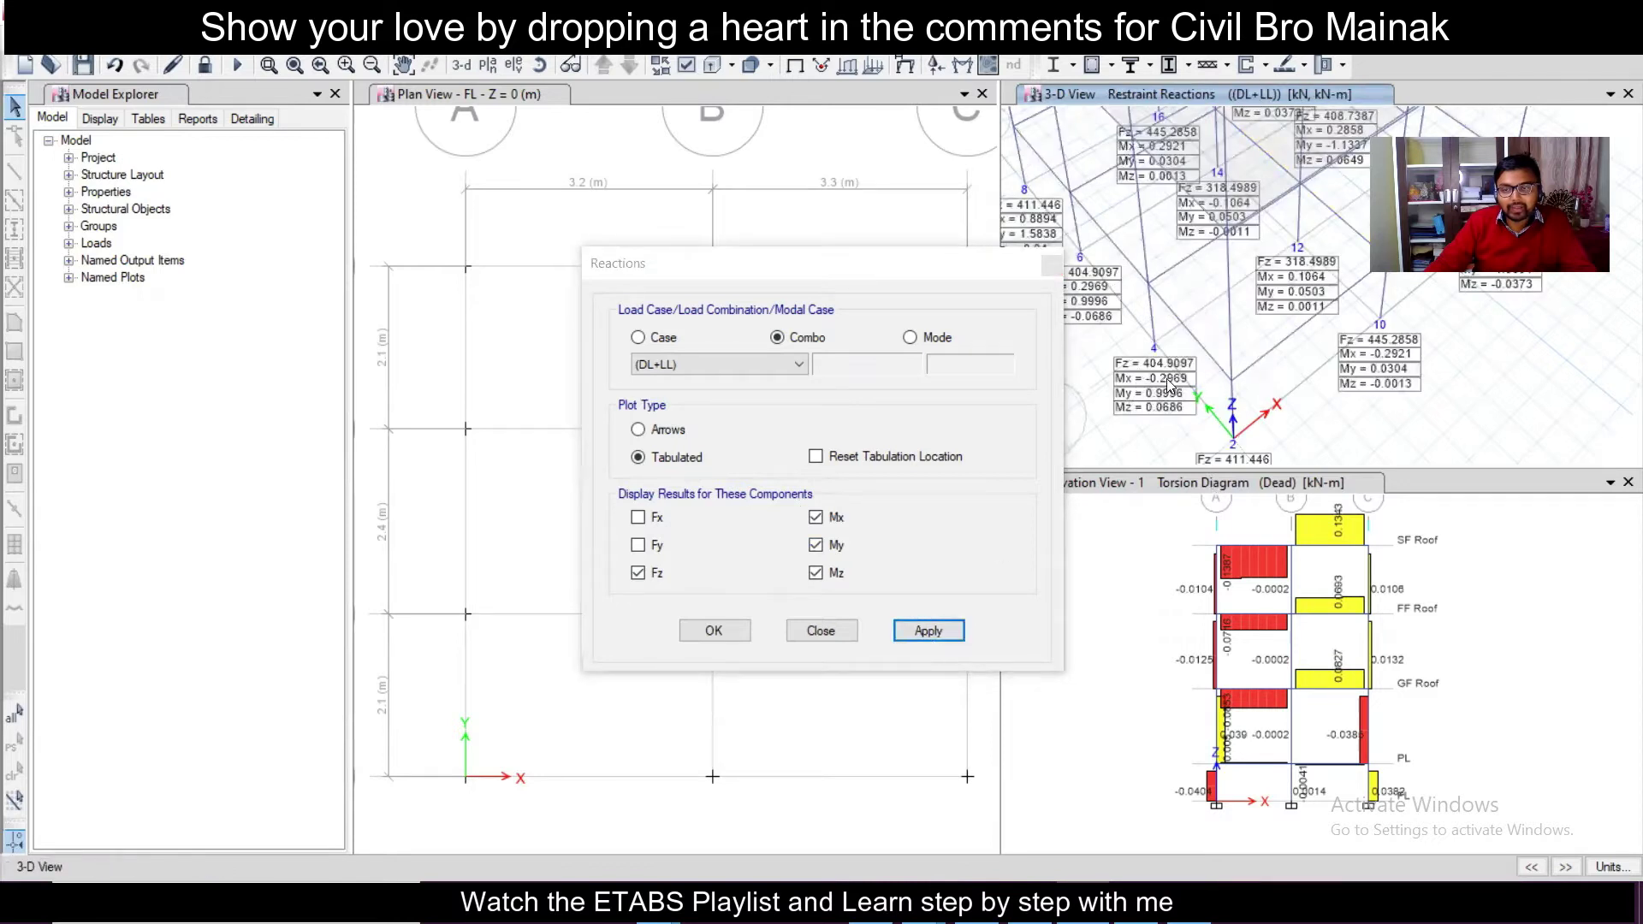
{"action": "key", "text": "Escape"}
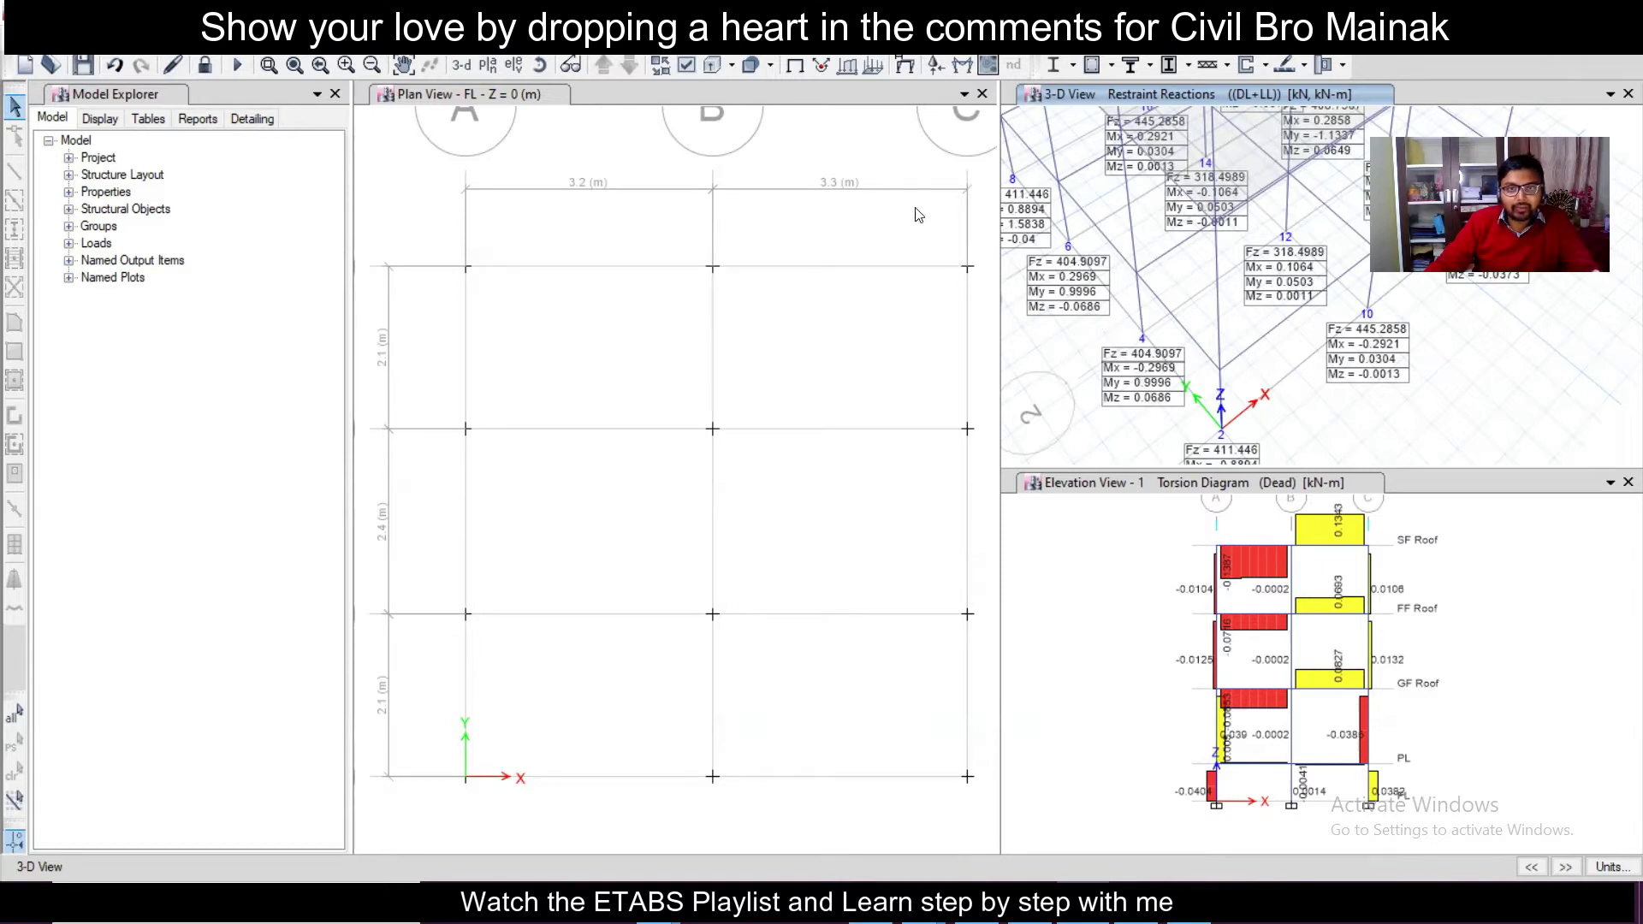
Step: Display the Design Reactions table from Analysis > Results > Reactions
{"action": "left_click", "coordinate": [434, 52]}
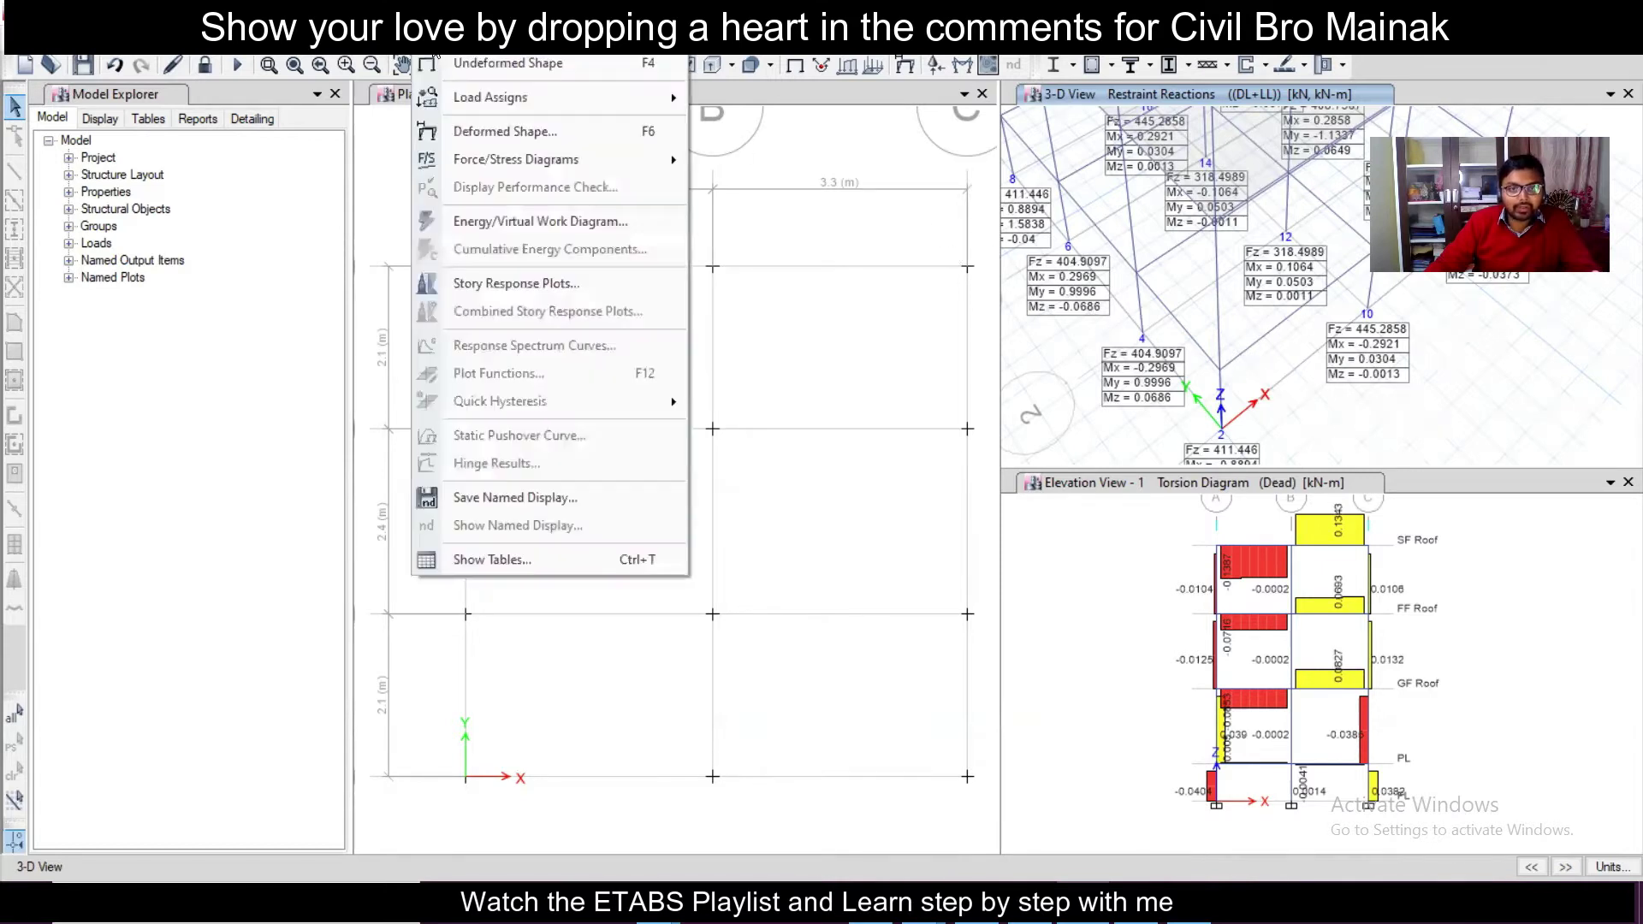
{"action": "left_click", "coordinate": [554, 559]}
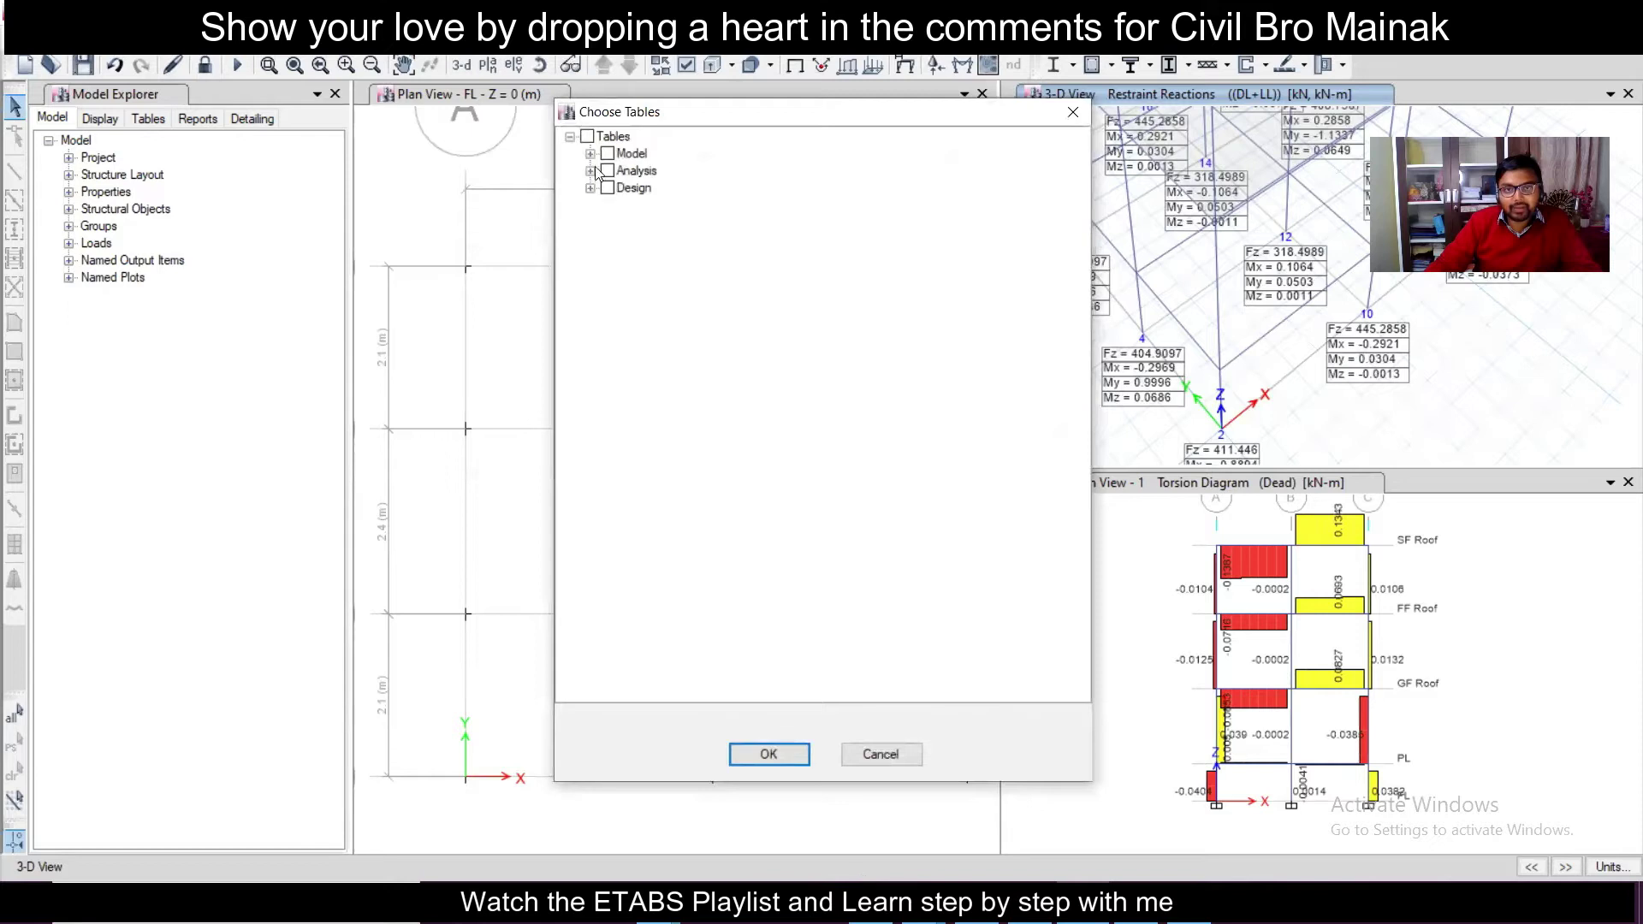
{"action": "left_click", "coordinate": [590, 171]}
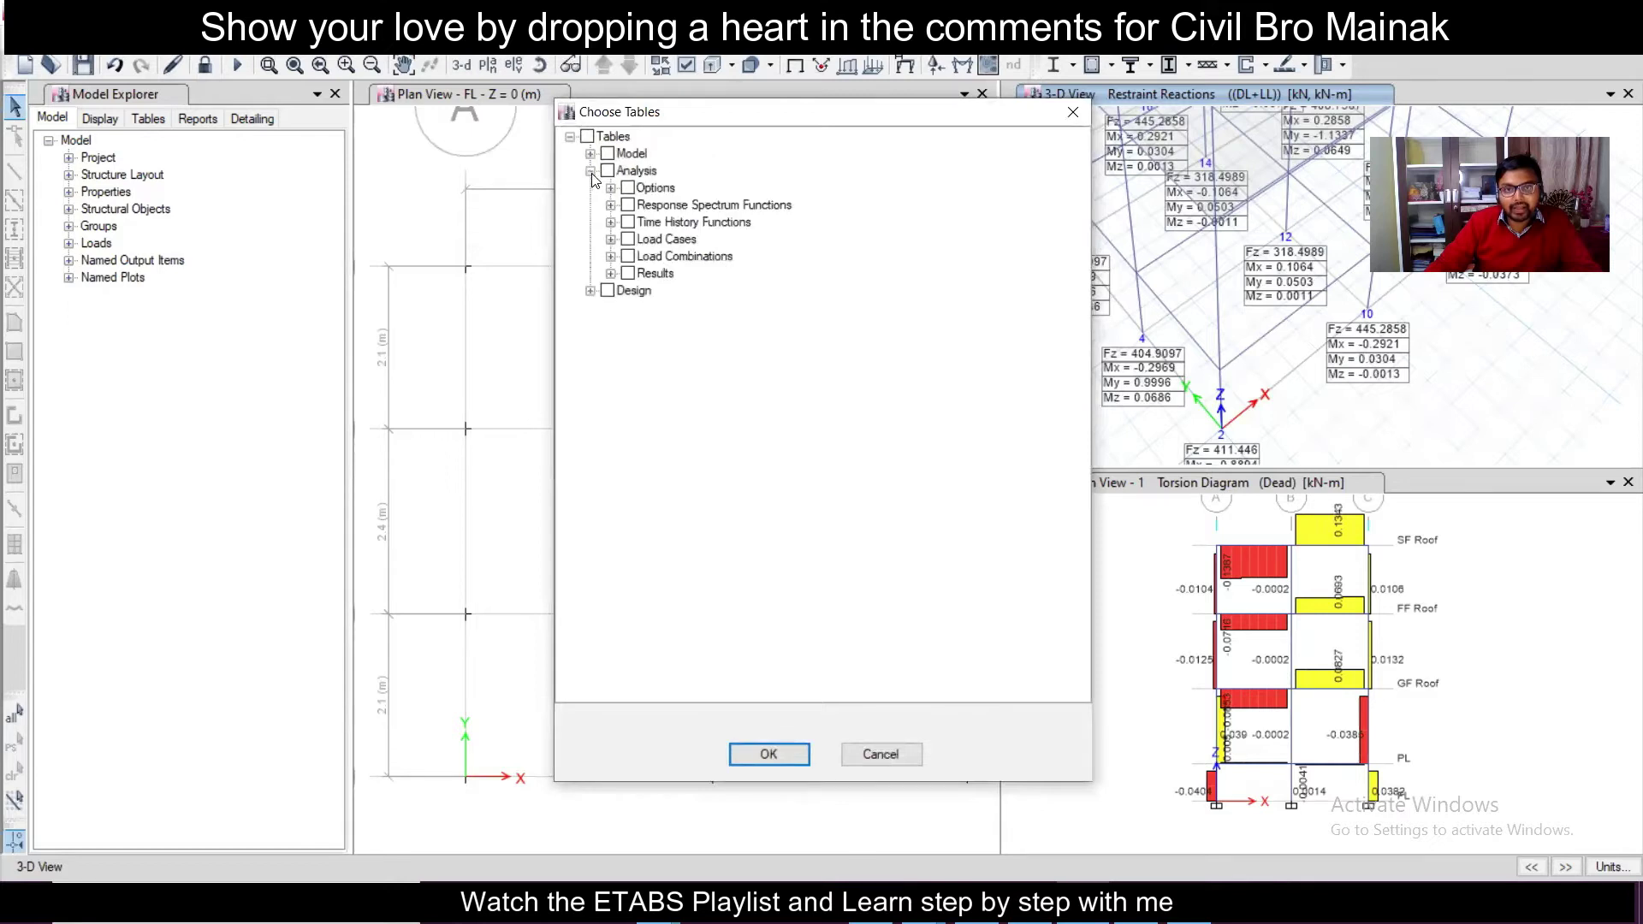
{"action": "left_click", "coordinate": [611, 274]}
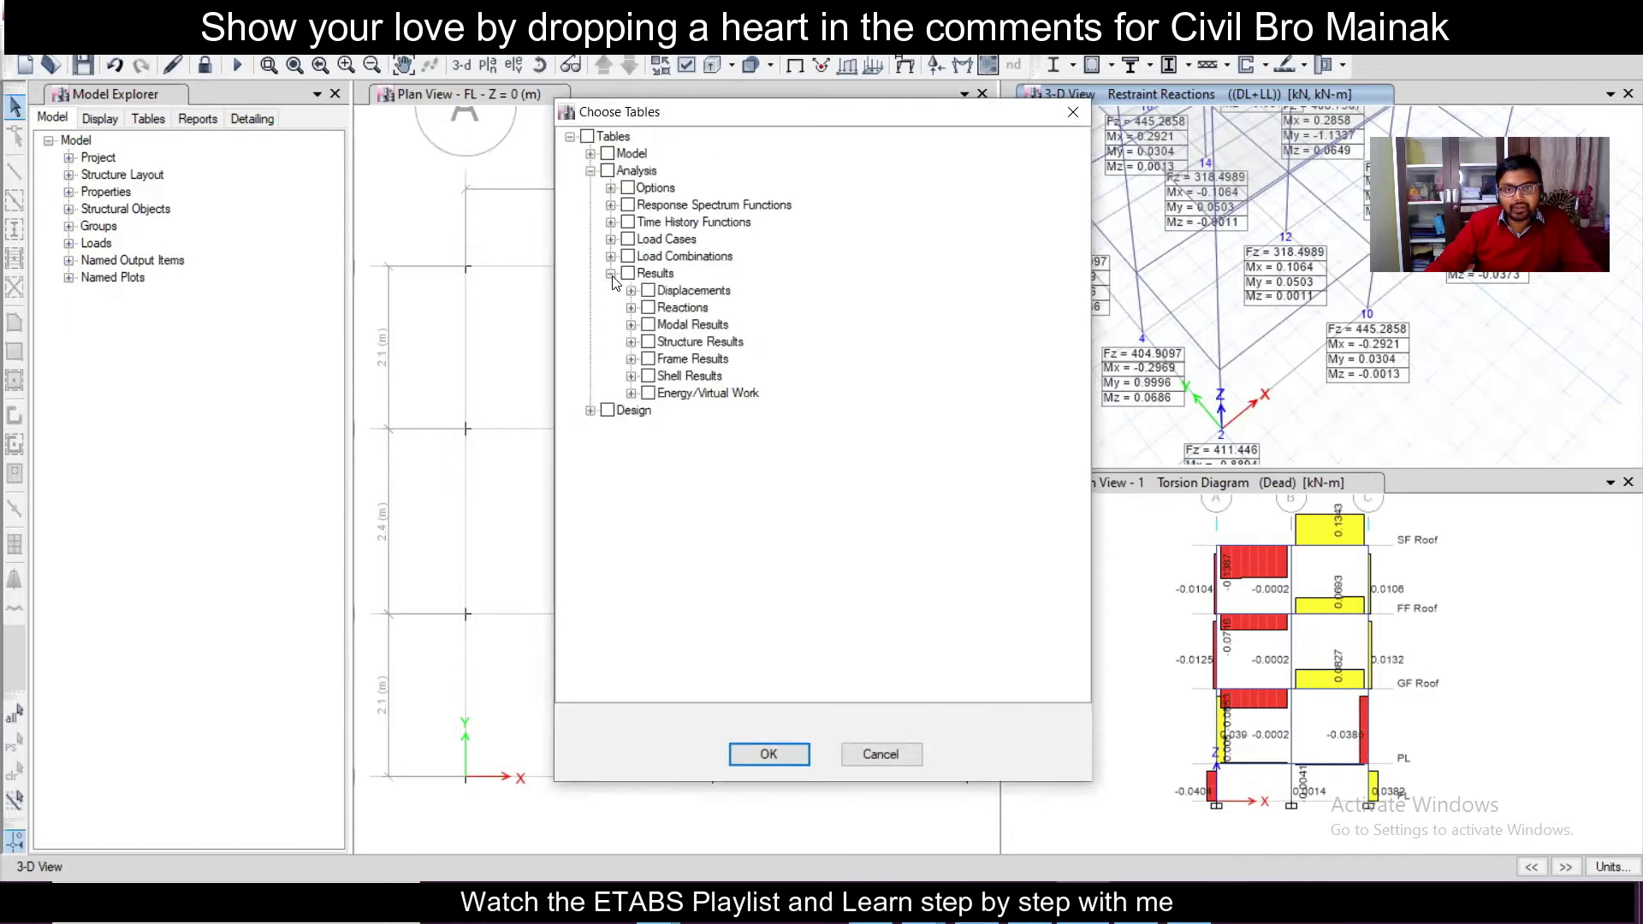
{"action": "left_click", "coordinate": [632, 308]}
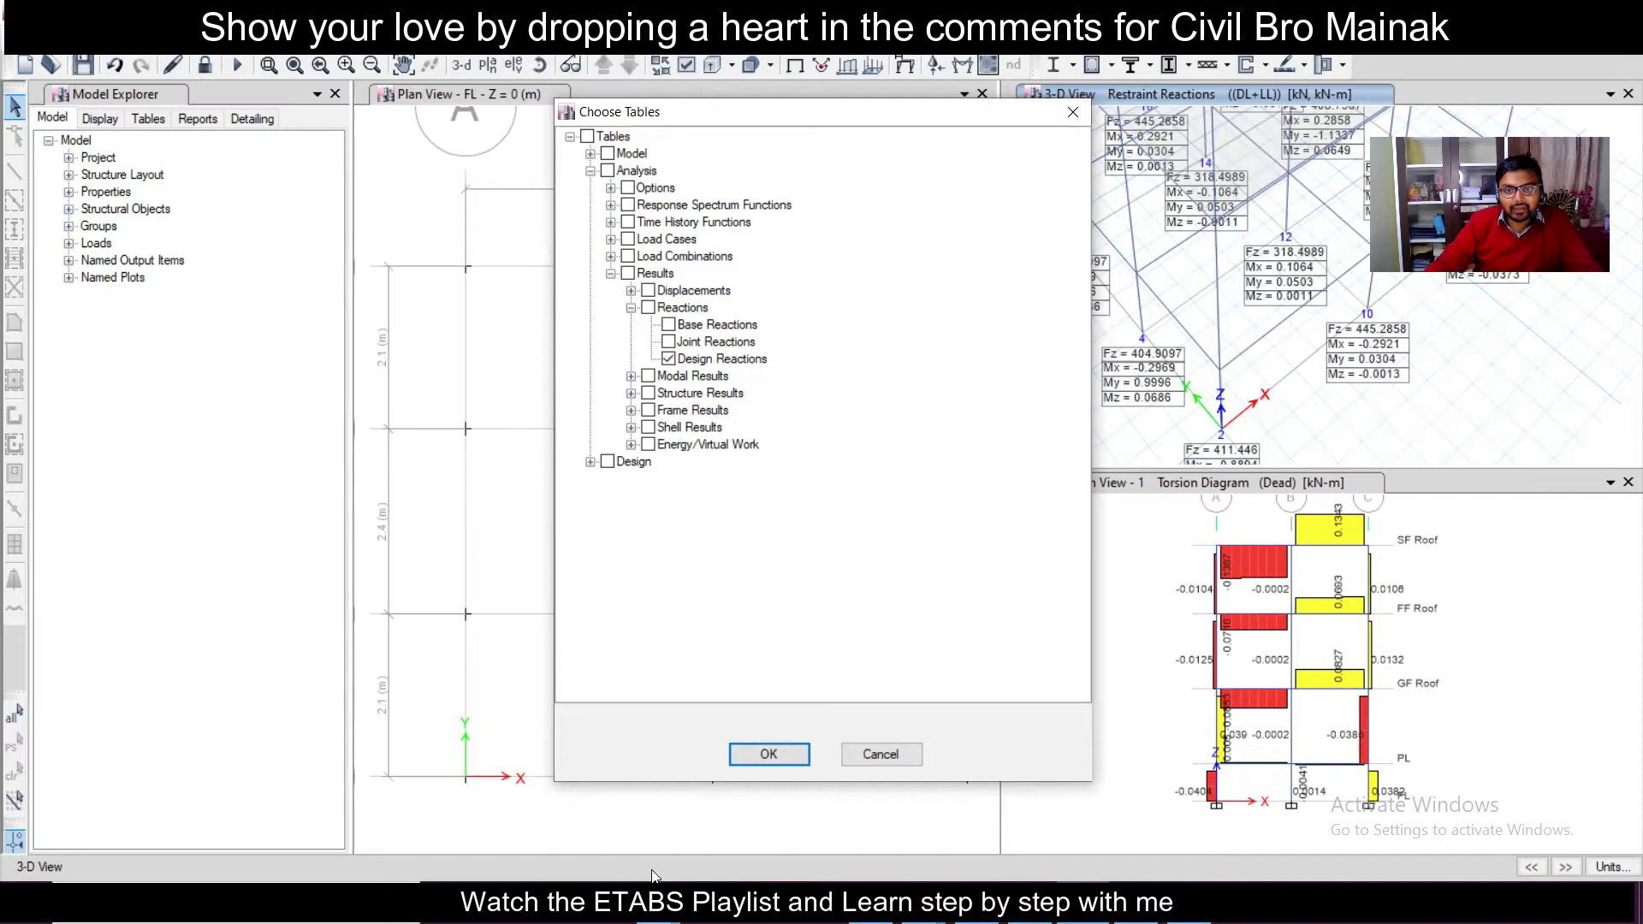
{"action": "left_click", "coordinate": [769, 753]}
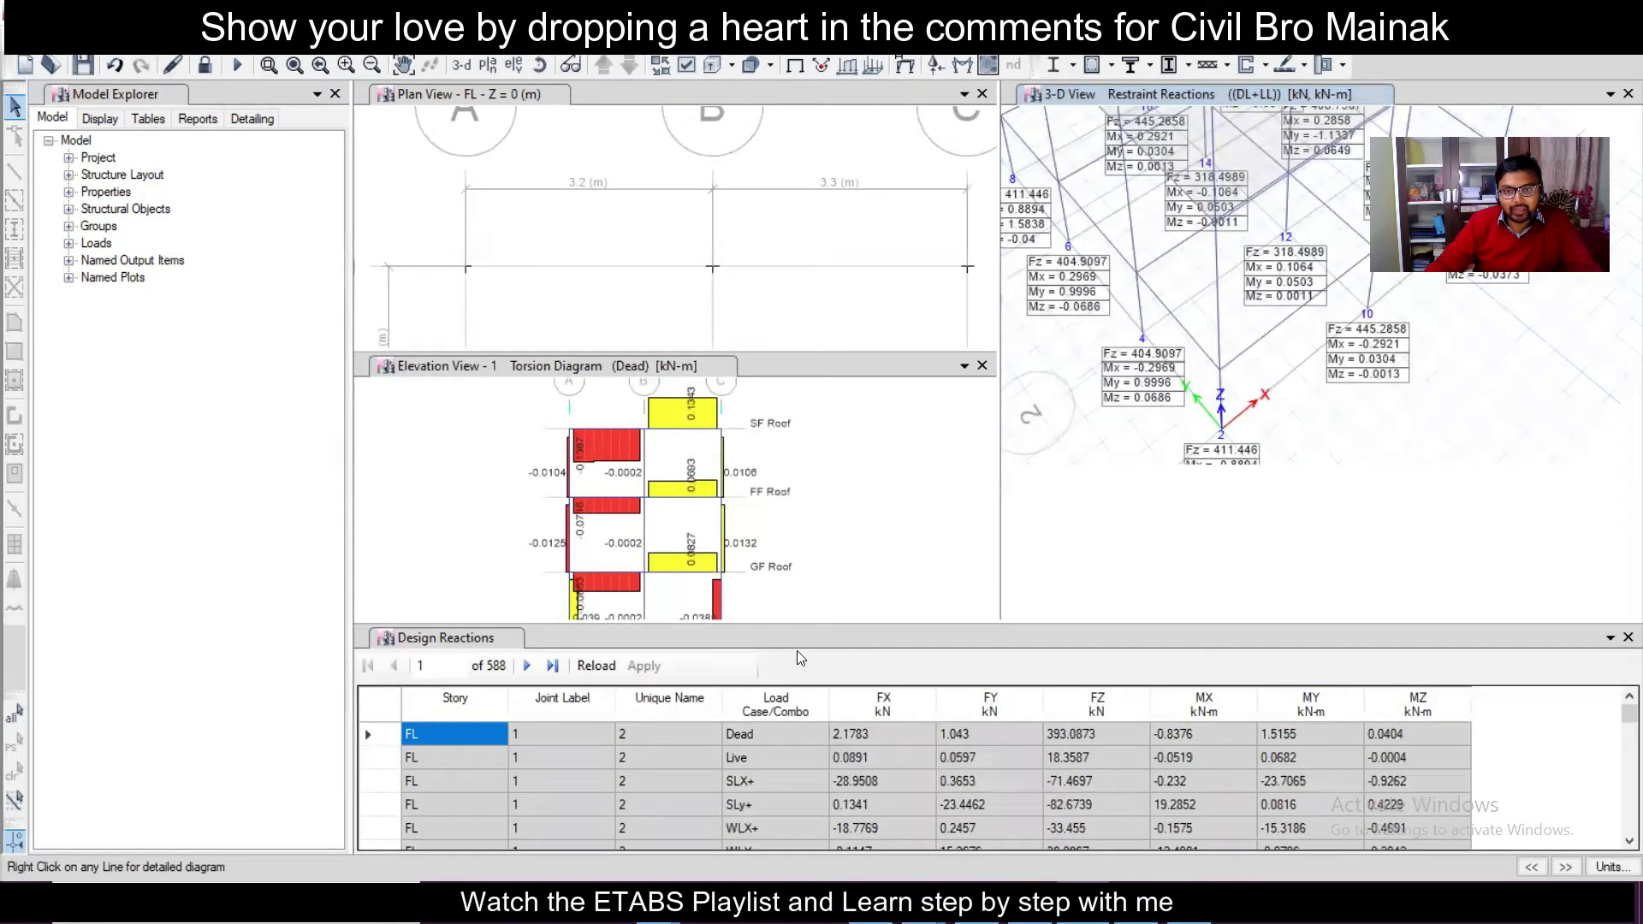
Step: Enlarge the Design Reactions panel and review joint 1's Dead, Live, UDCon and combination rows
{"action": "left_click_drag", "start_coordinate": [802, 633], "coordinate": [846, 335]}
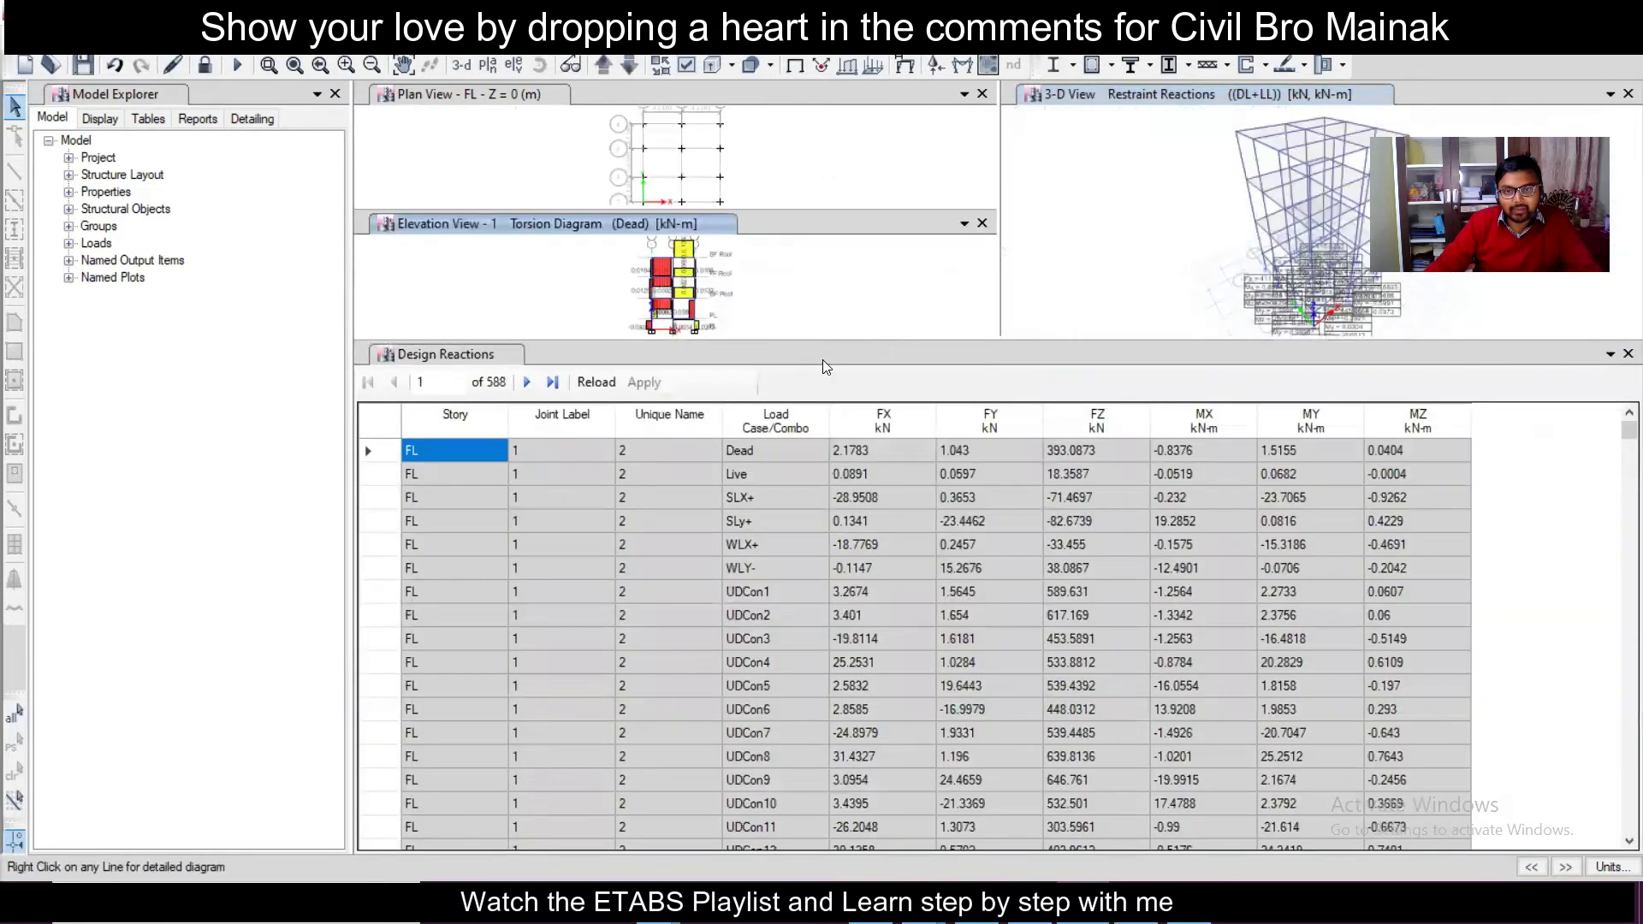
{"action": "scroll", "coordinate": [577, 525], "scroll_direction": "down", "scroll_amount": 8}
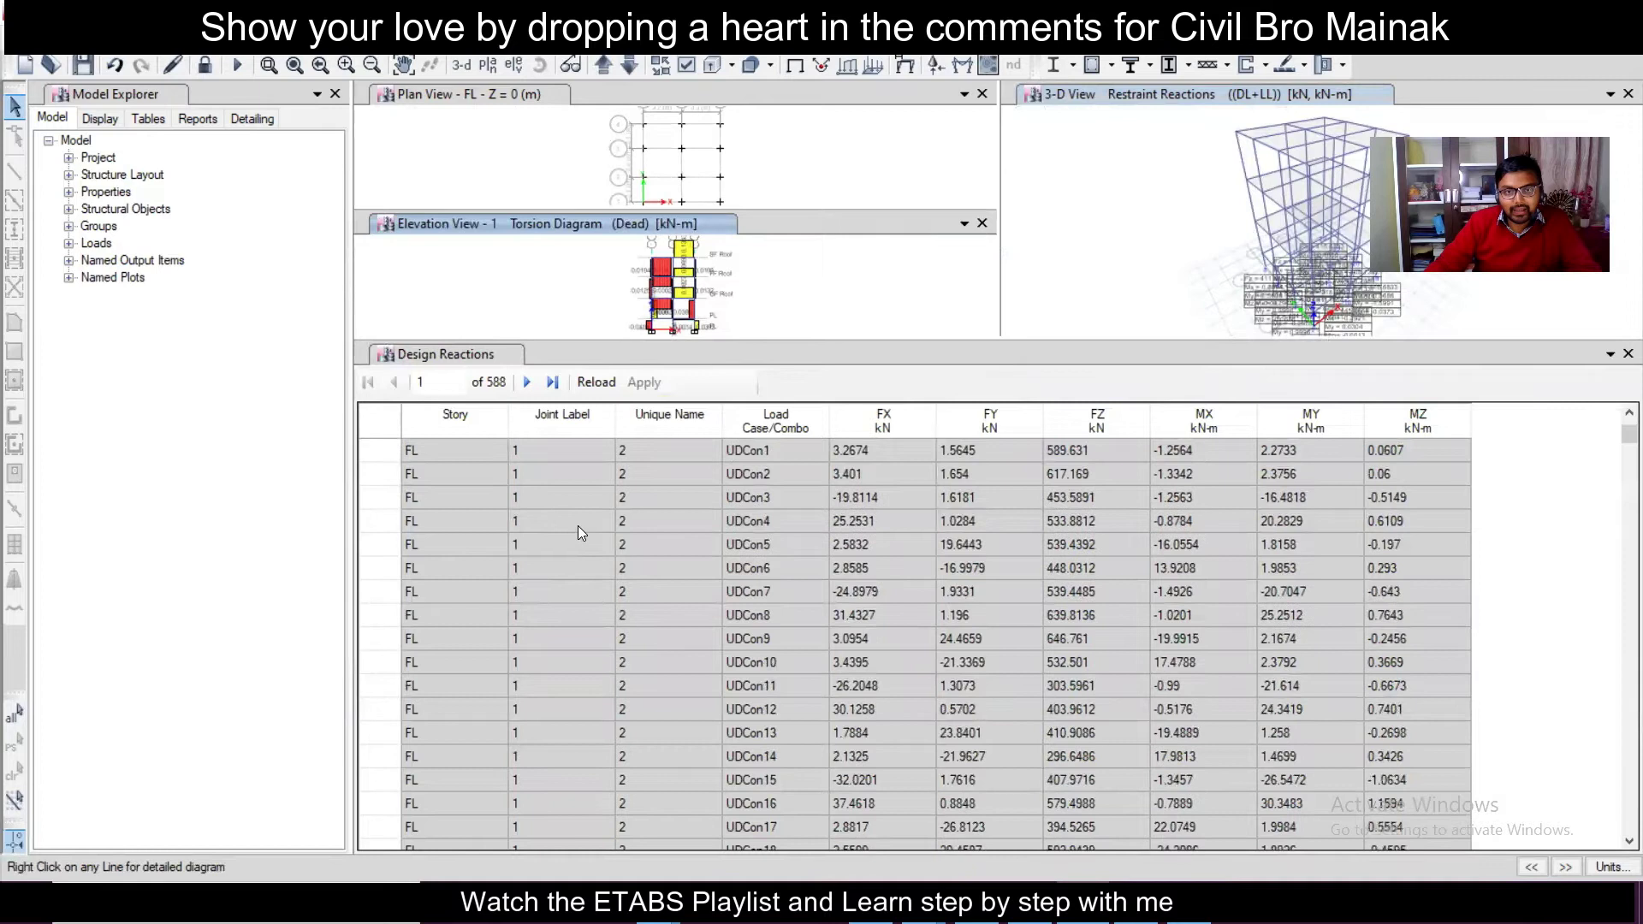
{"action": "scroll", "coordinate": [572, 467], "scroll_direction": "down", "scroll_amount": 8}
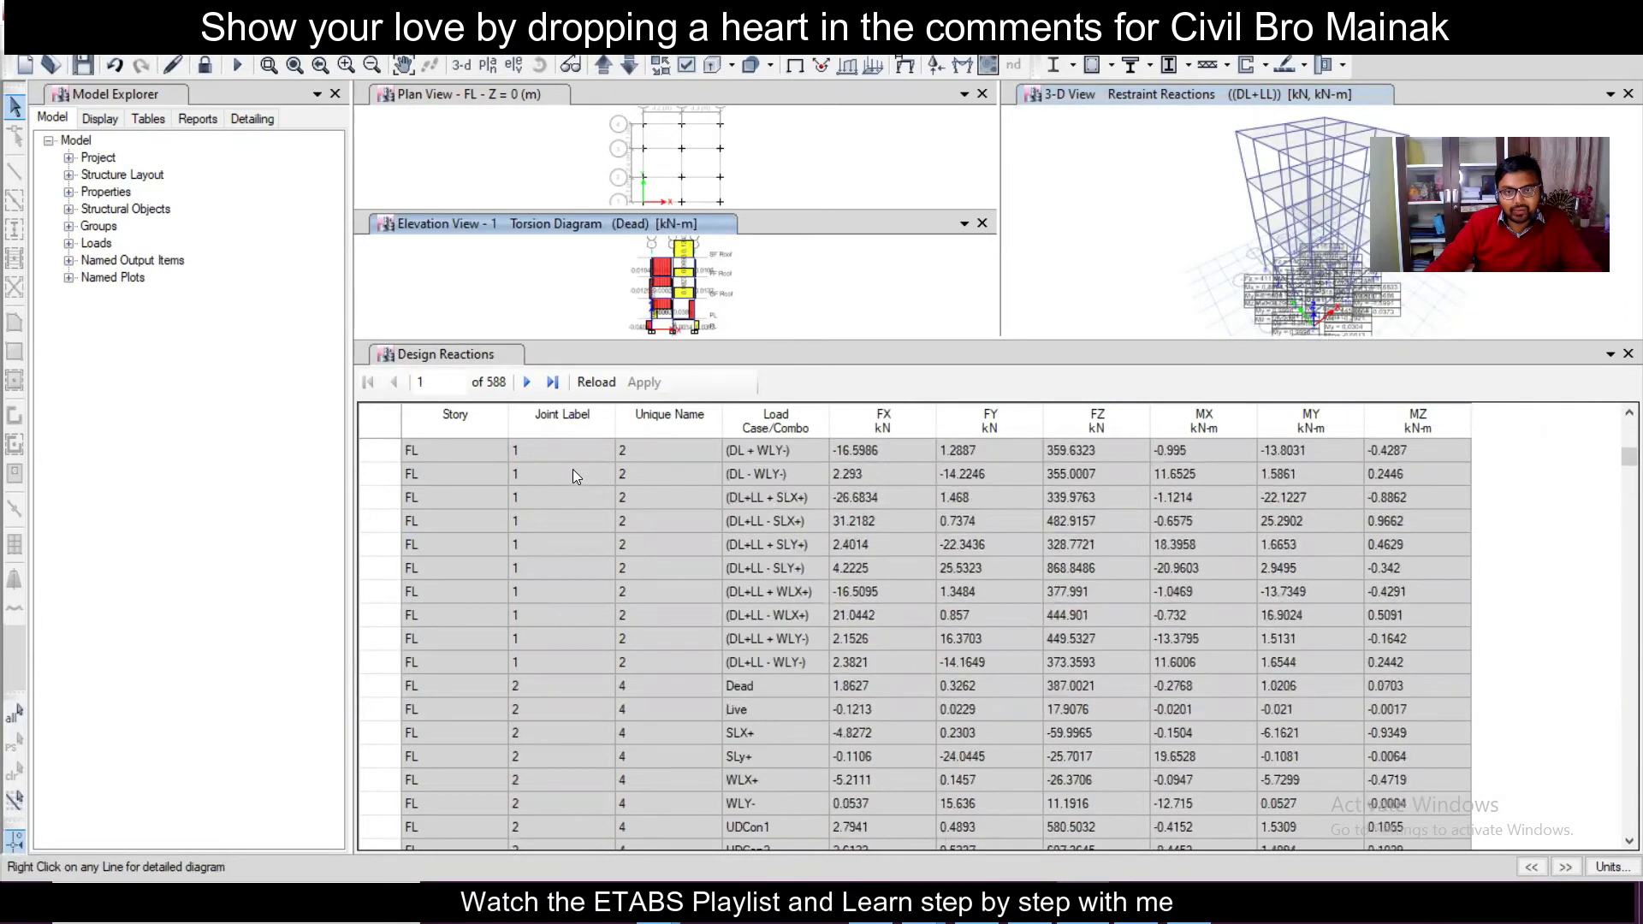
{"action": "scroll", "coordinate": [573, 475], "scroll_direction": "up", "scroll_amount": 3}
{"action": "scroll", "coordinate": [573, 469], "scroll_direction": "up", "scroll_amount": 12}
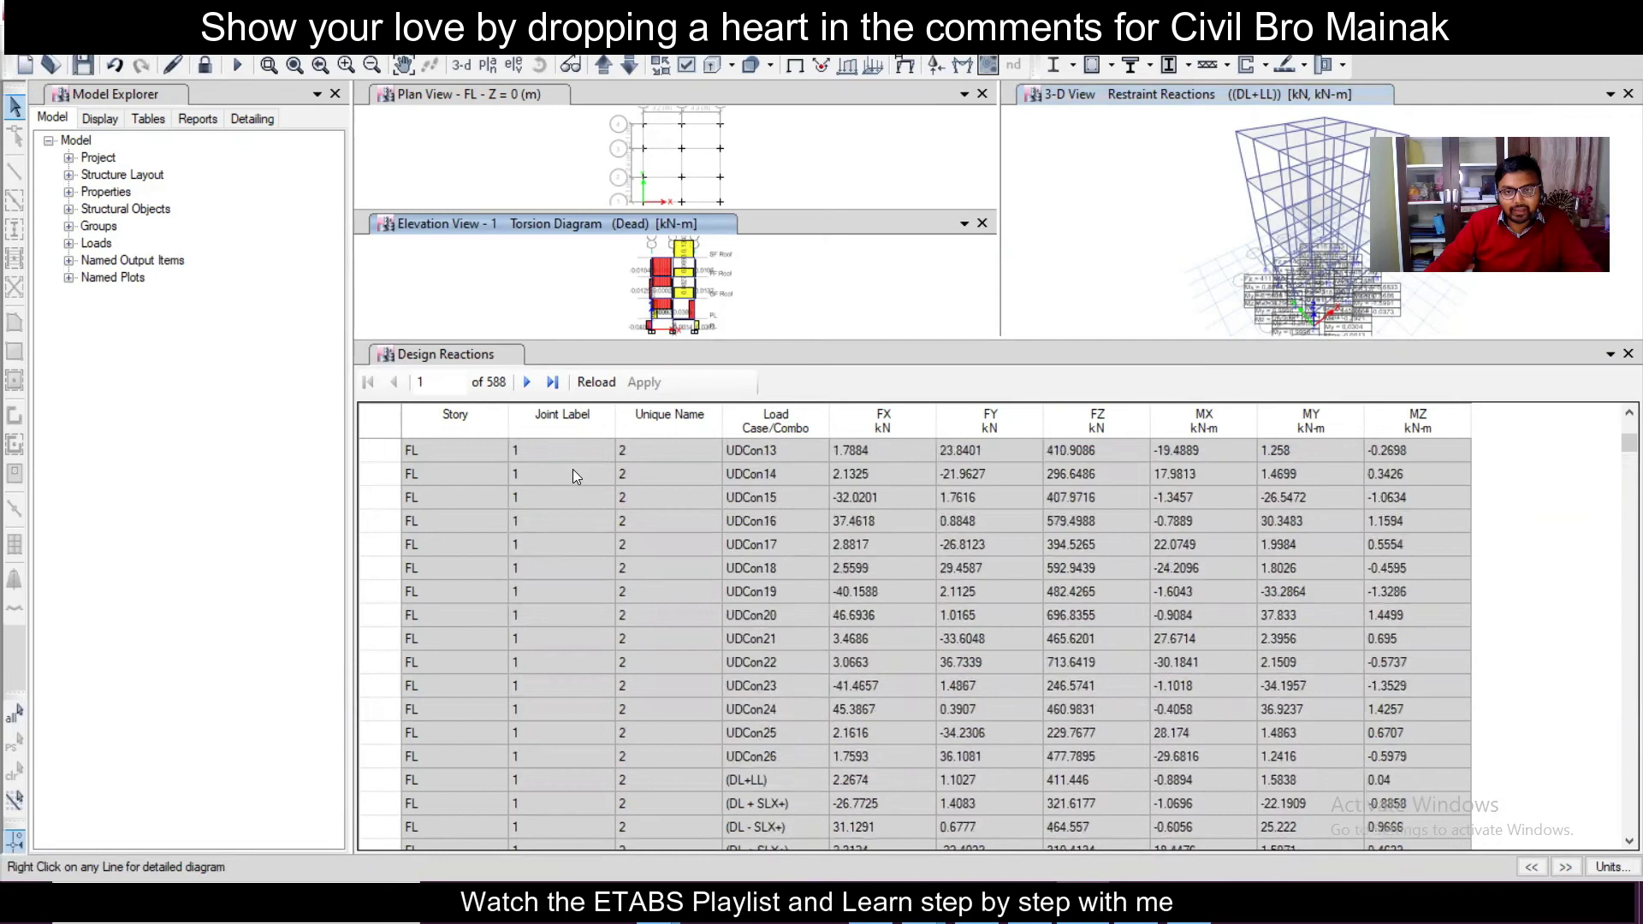
{"action": "scroll", "coordinate": [952, 497], "scroll_direction": "up", "scroll_amount": 1}
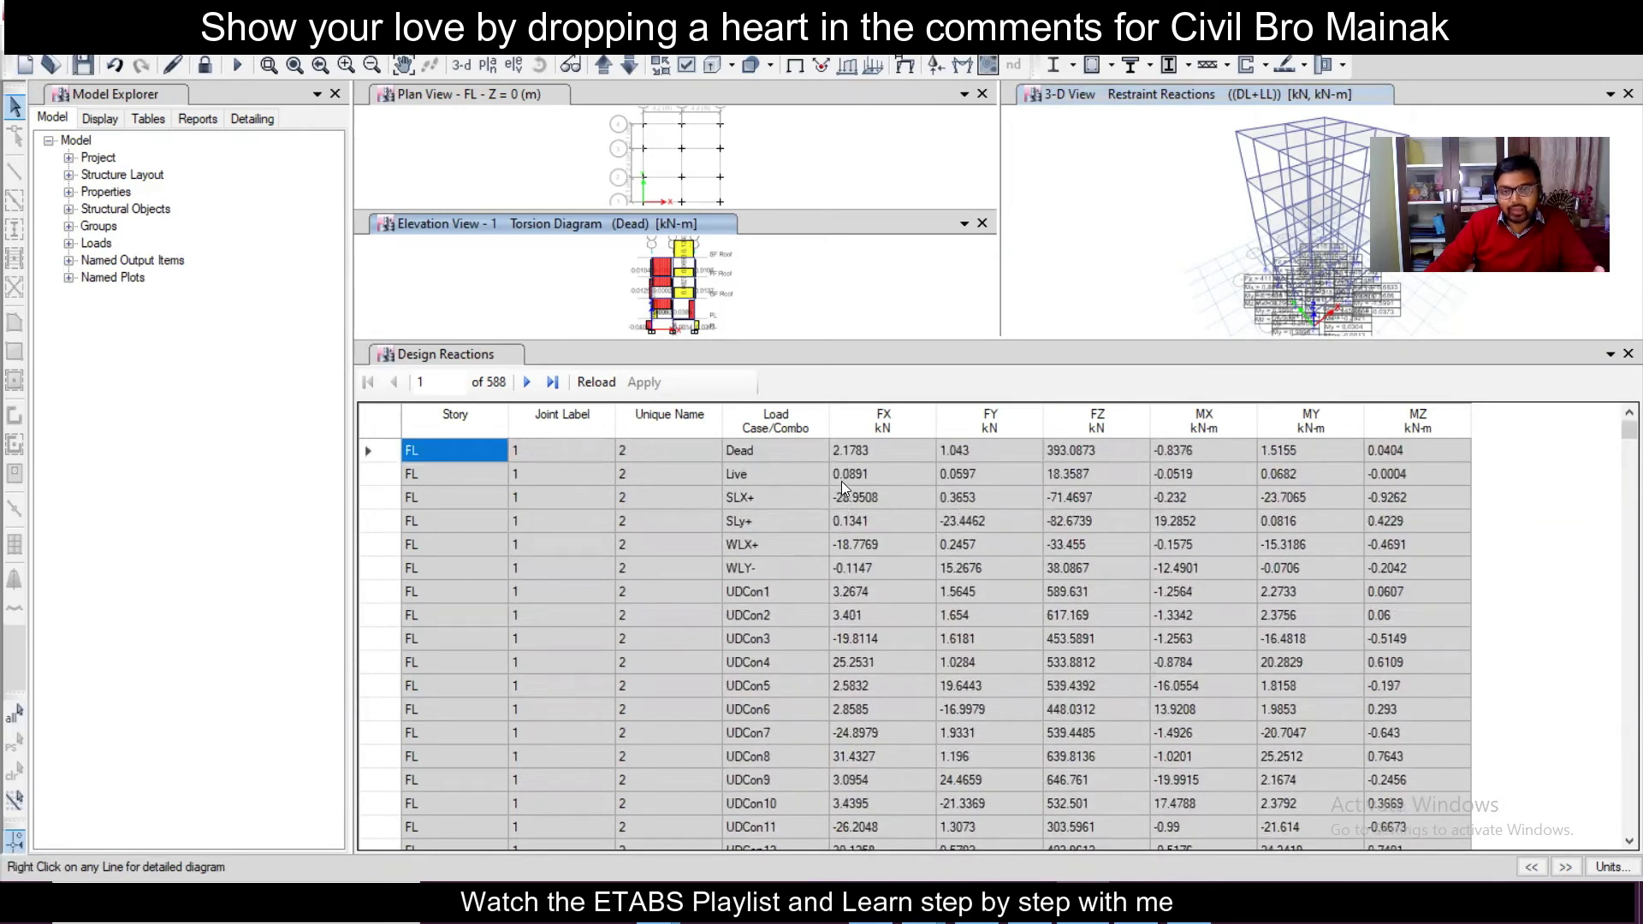
{"action": "scroll", "coordinate": [835, 467], "scroll_direction": "down", "scroll_amount": 13}
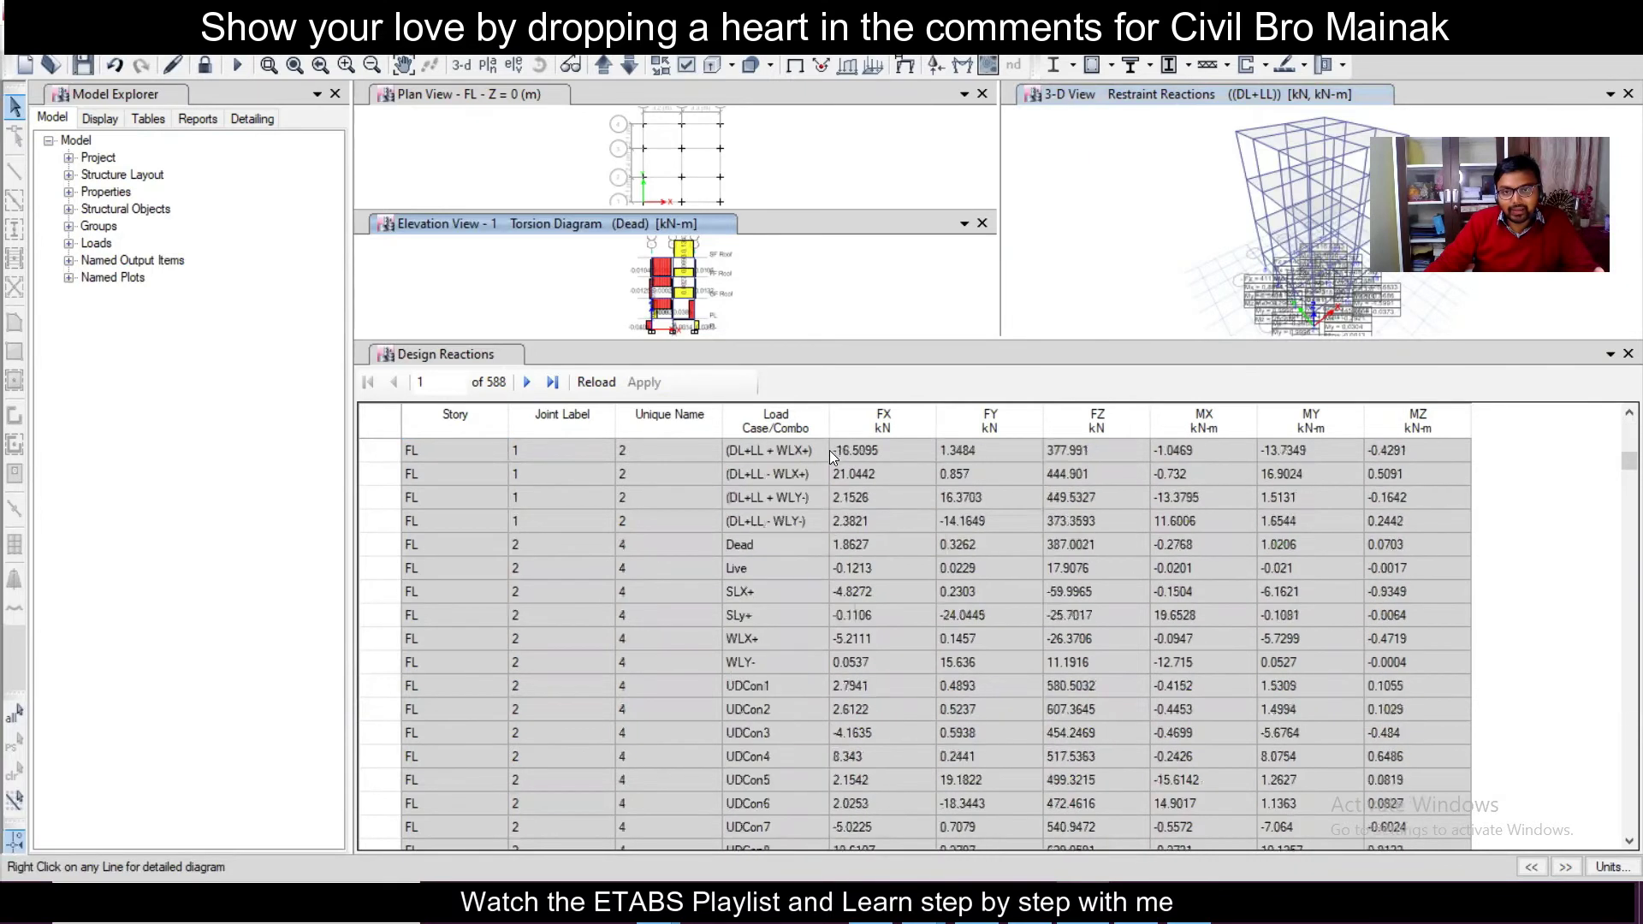
{"action": "scroll", "coordinate": [829, 450], "scroll_direction": "up", "scroll_amount": 3}
{"action": "scroll", "coordinate": [829, 450], "scroll_direction": "down", "scroll_amount": 3}
{"action": "scroll", "coordinate": [829, 450], "scroll_direction": "up", "scroll_amount": 10}
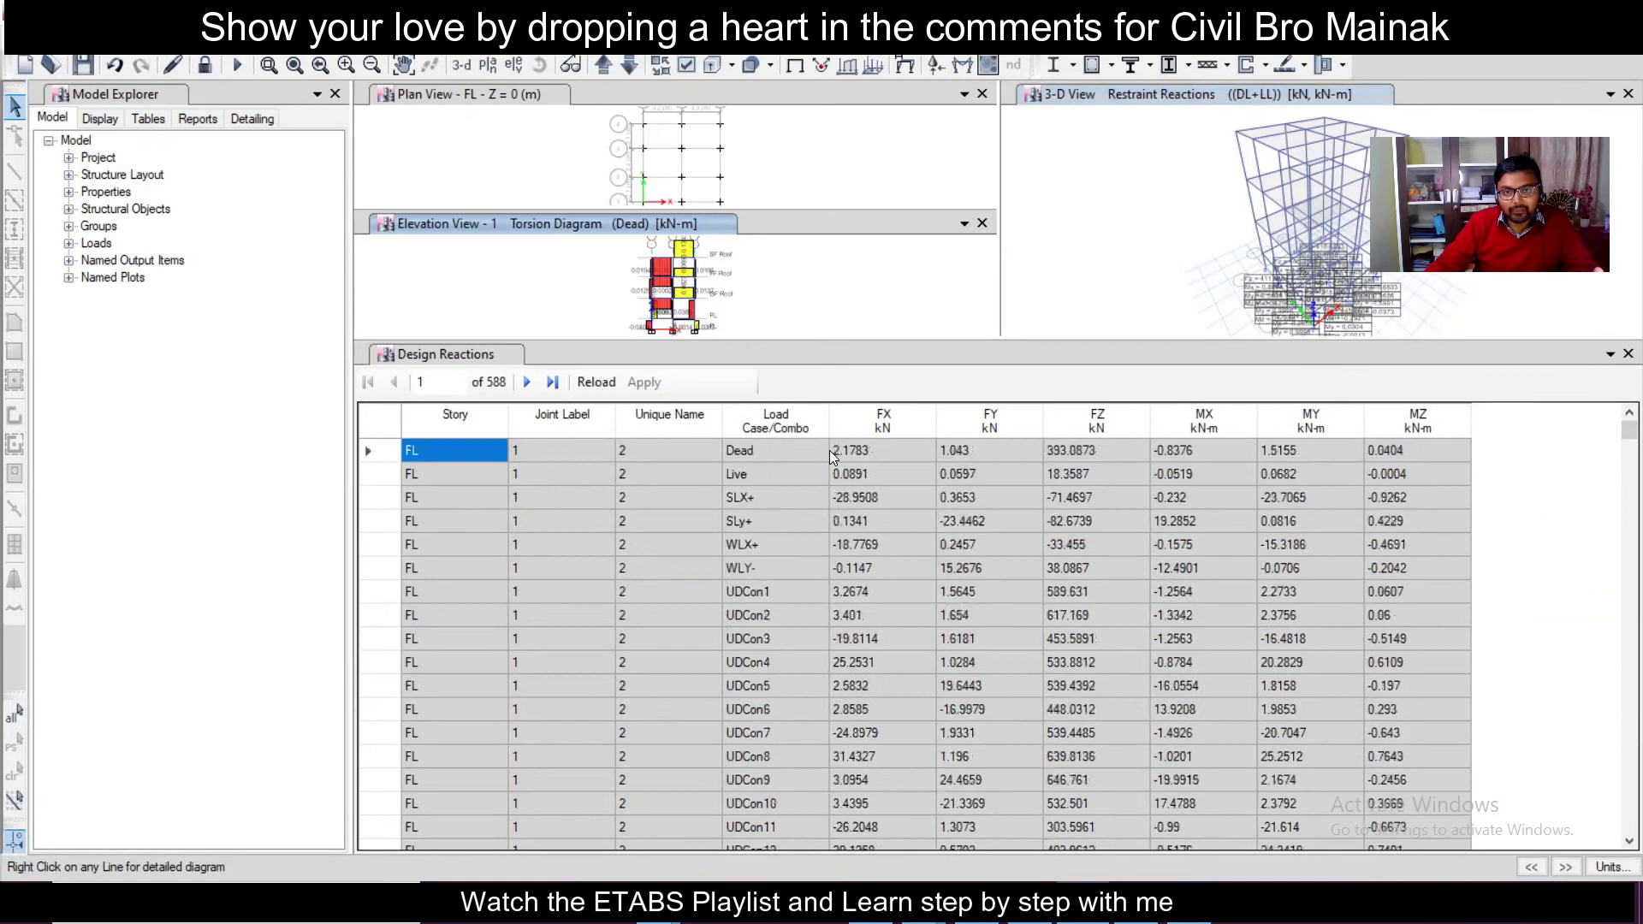
{"action": "scroll", "coordinate": [527, 497], "scroll_direction": "down", "scroll_amount": 5}
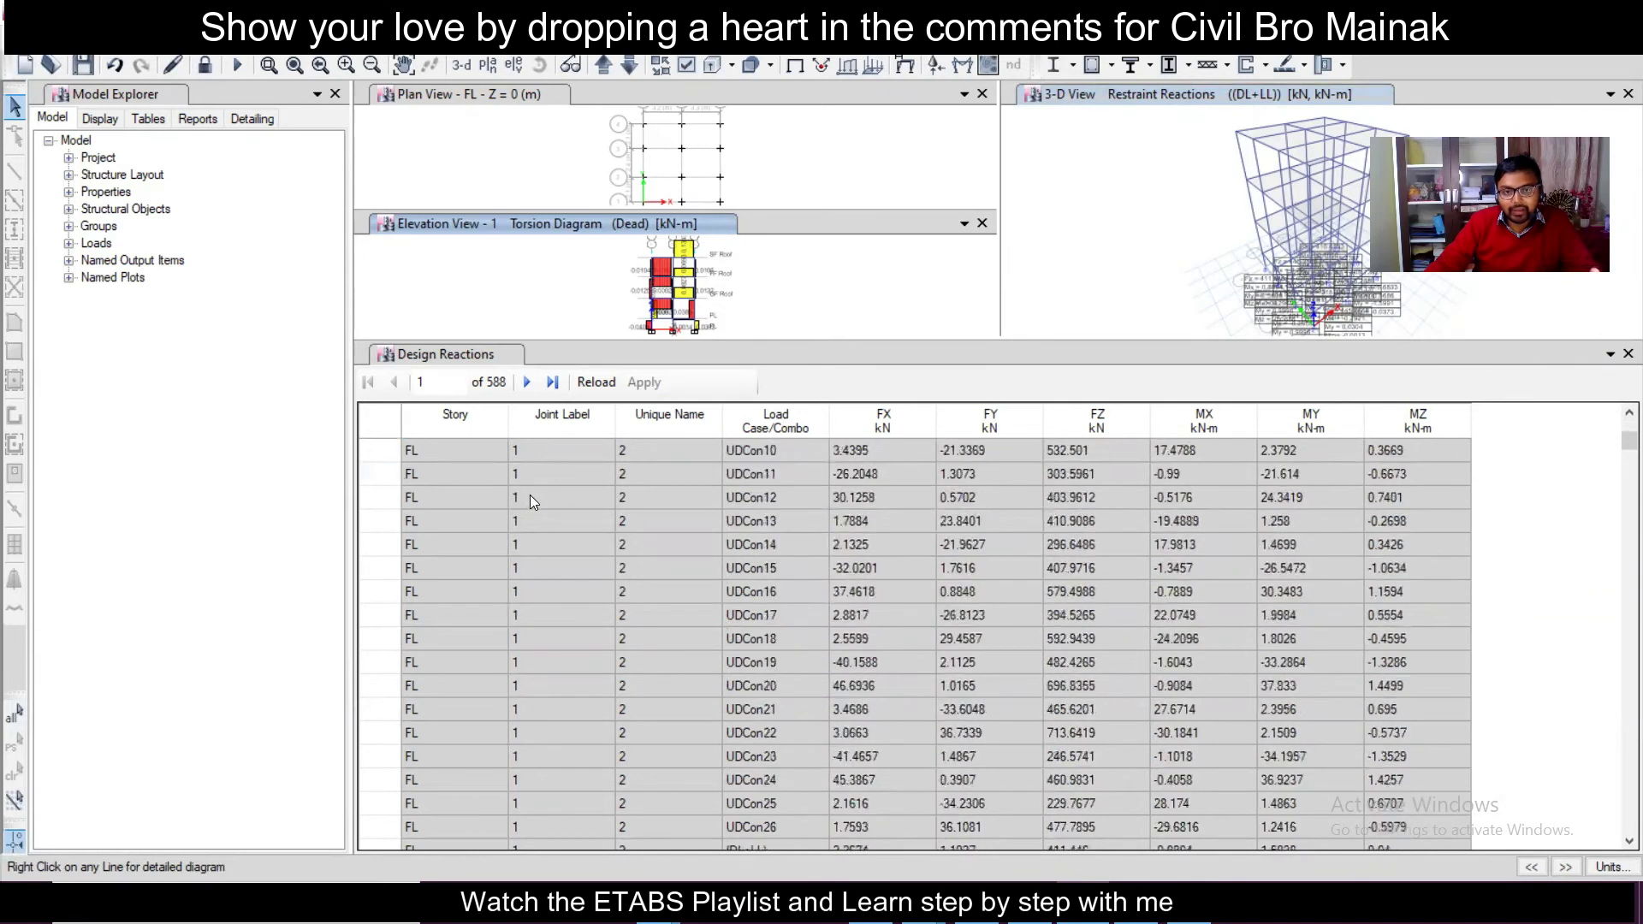
{"action": "scroll", "coordinate": [531, 496], "scroll_direction": "down", "scroll_amount": 3}
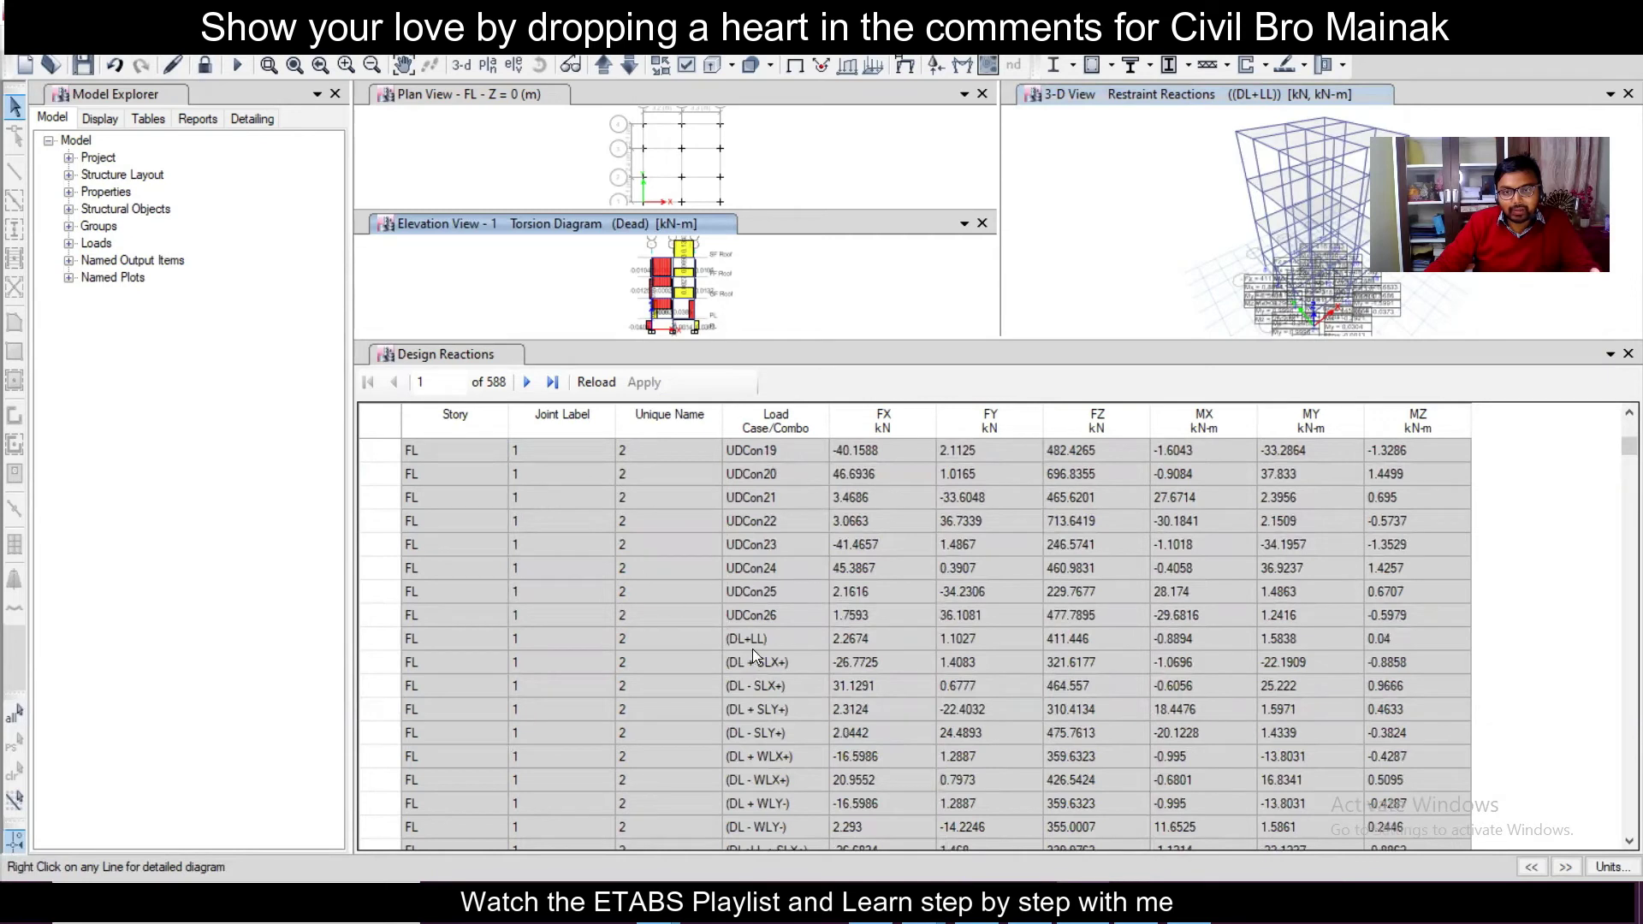
{"action": "scroll", "coordinate": [758, 642], "scroll_direction": "down", "scroll_amount": 1}
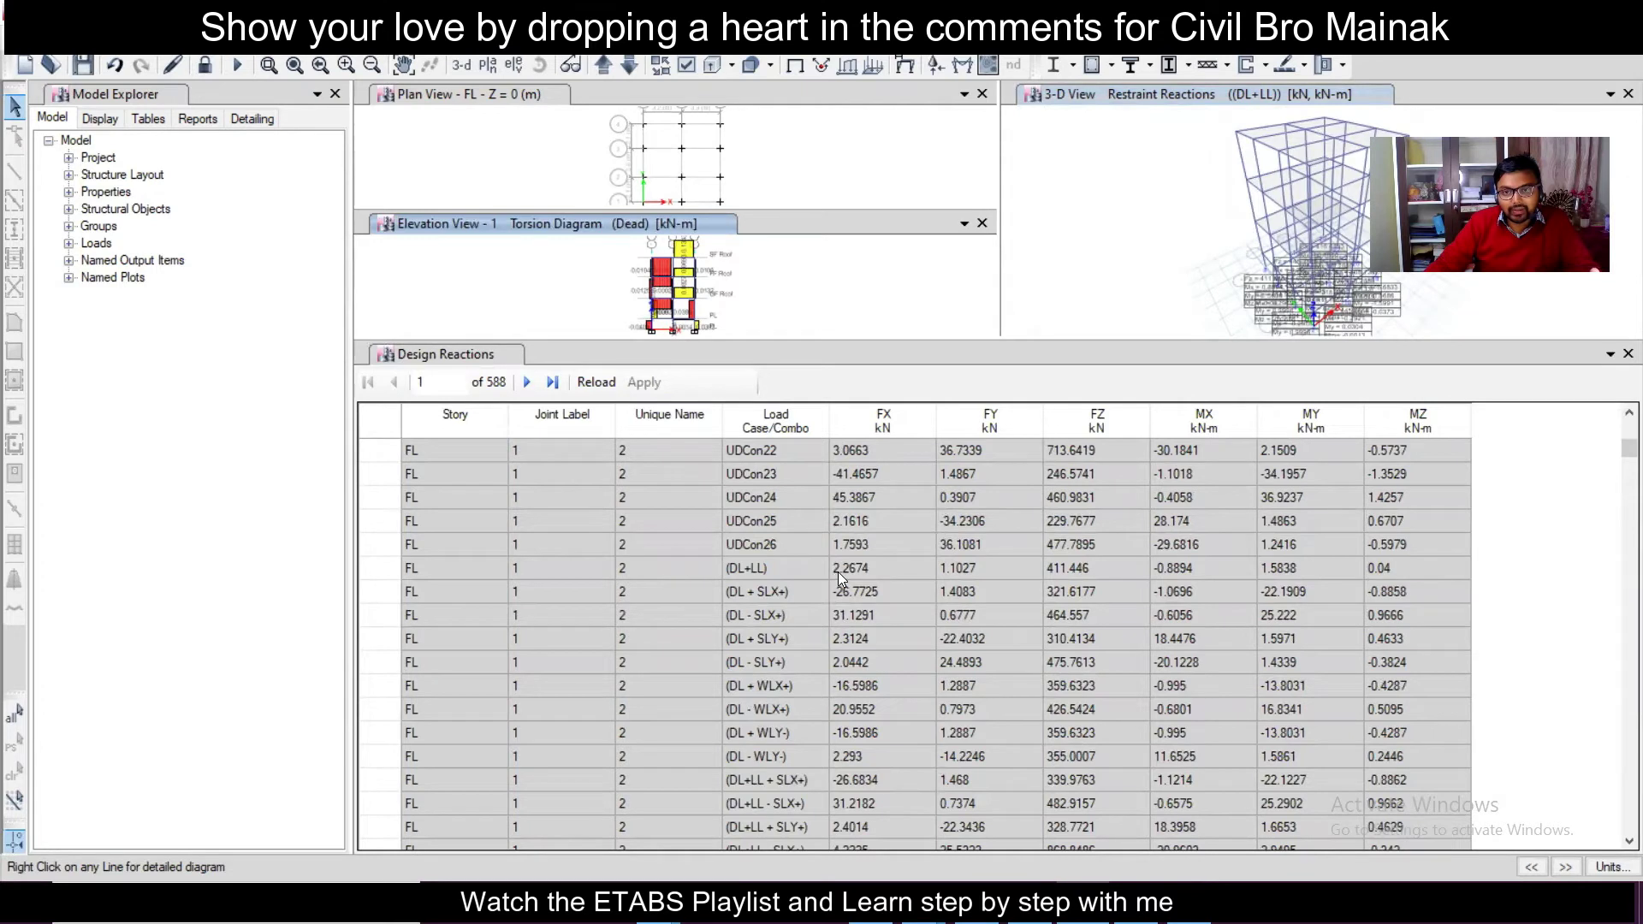
Step: Select joint 1's reaction values from (DL+LL) through (DL+LL - WLY-) and switch to Excel
{"action": "left_click_drag", "start_coordinate": [838, 571], "coordinate": [1379, 586]}
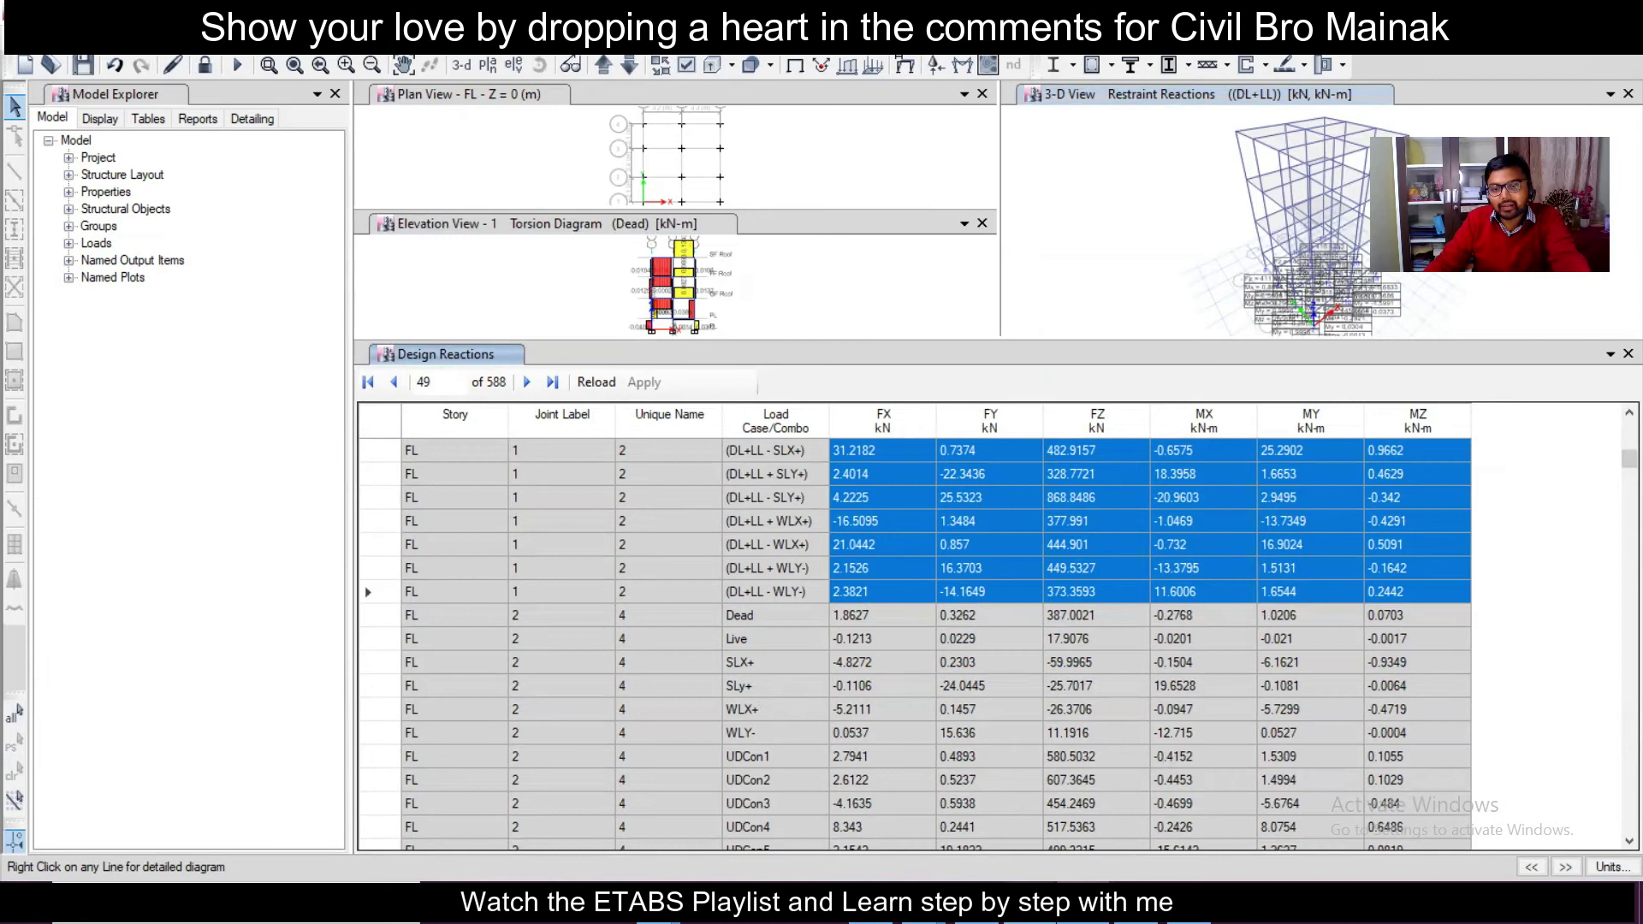
{"action": "key", "text": "alt+Tab"}
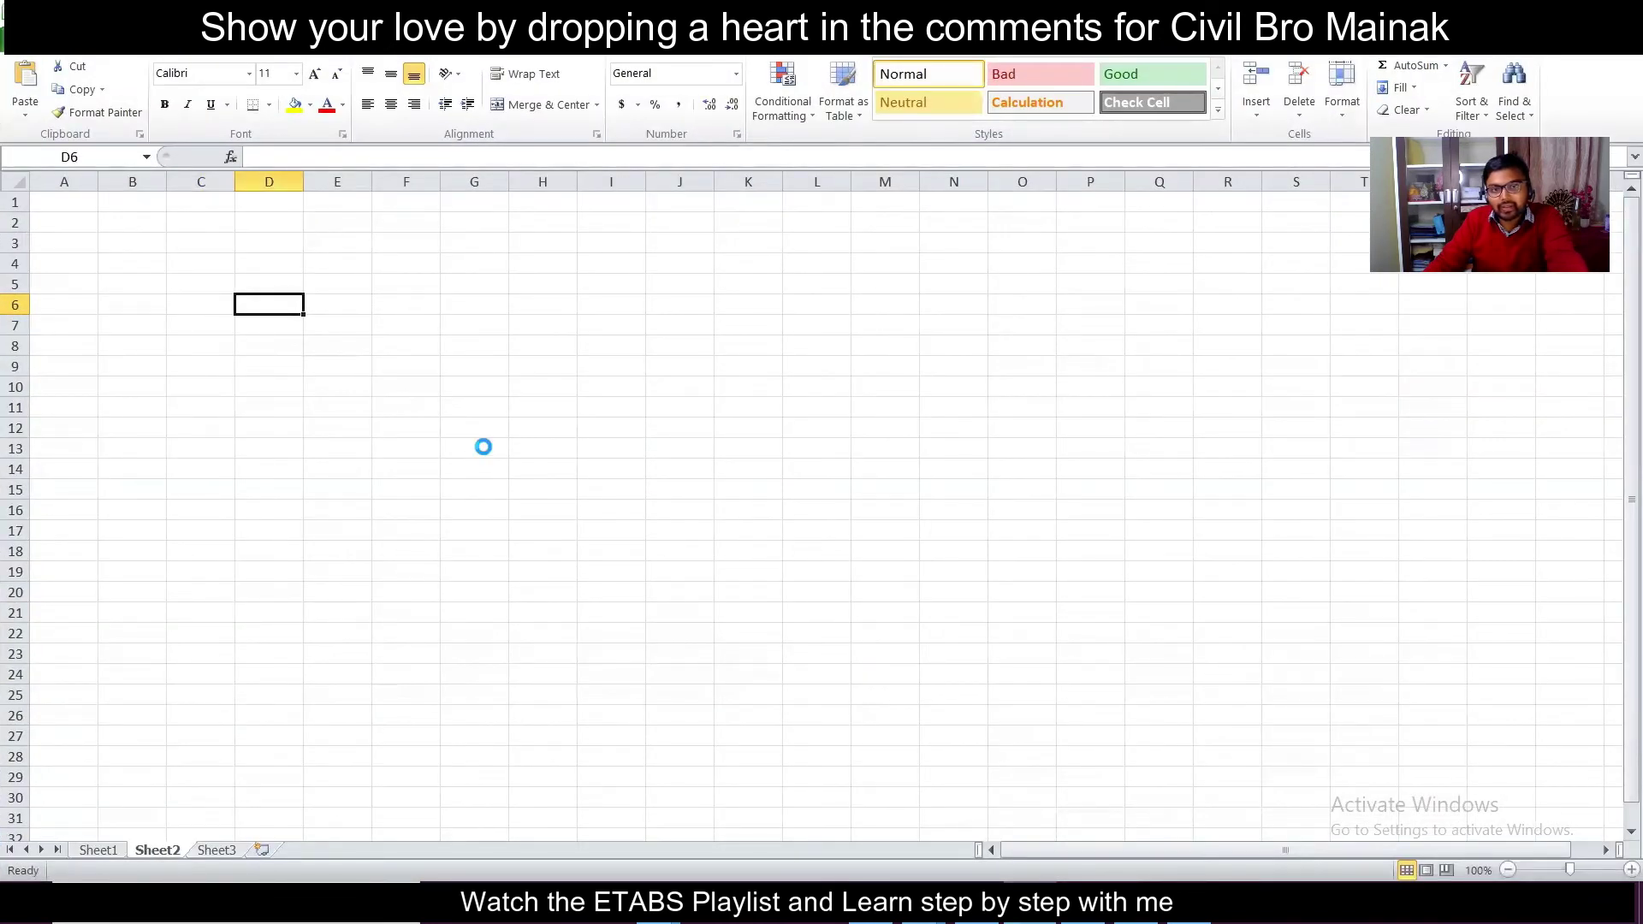
Step: Paste joint 1's reactions into D6:I22 and label D5:F5 'f'
{"action": "type", "text": "2.2674\t1.1027\t411.446\t-0.8894\t1.5838\t0.04 -26.7725\t1.4083\t321.6177\t-1.0696\t-22.1909\t-0.8858 31.1291\t0.6777\t464.557\t-0.6056\t25.222\t0.9666 2.3124\t-22.4032\t310.4134\t18.4476\t1.5971\t0.4633 2.0442\t24.4893\t475.7613\t-20.1228\t1.4339\t-0.3824 -16.5986\t1.2887\t359.6323\t-0.995\t-13.8031\t-0.4287 20.9552\t0.7973\t426.5424\t-0.6801\t16.8341\t0.5095 -16.5986\t1.2887\t359.6323\t-0.995\t-13.8031\t-0.4287 2.293\t-14.2246\t355.0007\t11.6525\t1.5861\t0.2446 -26.6834\t1.468\t339.9763\t-1.1214\t-22.1227\t-0.8862 31.2182\t0.7374\t482.9157\t-0.6575\t25.2902\t0.9662 2.4014\t-22.3436\t328.7721\t18.3958\t1.6653\t0.4629 4.2225\t25.5323\t868.8486\t-20.9603\t2.9495\t-0.342 -16.5095\t1.3484\t377.991\t-1.0469\t-13.7349\t-0.4291 21.0442\t0.857\t444.901\t-0.732\t16.9024\t0.5091 2.1526\t16.3703\t449.5327\t-13.3795\t1.5131\t-0.1642 2.3821\t-14.1649\t373.3593\t11.6006\t1.6544\t0.2442"}
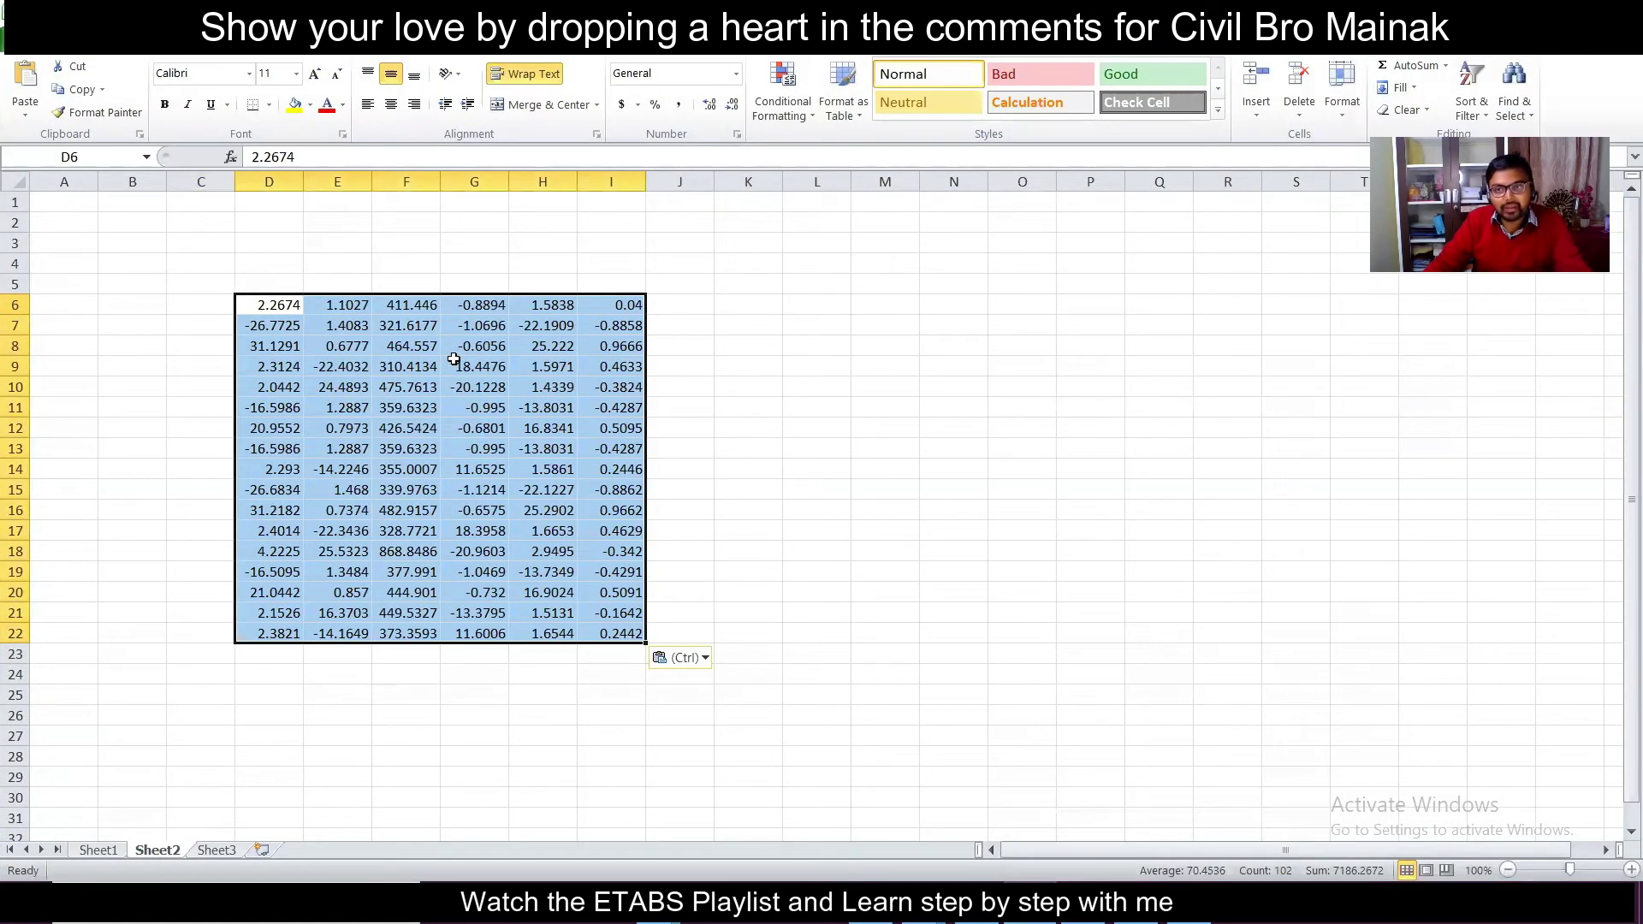
{"action": "left_click", "coordinate": [470, 280]}
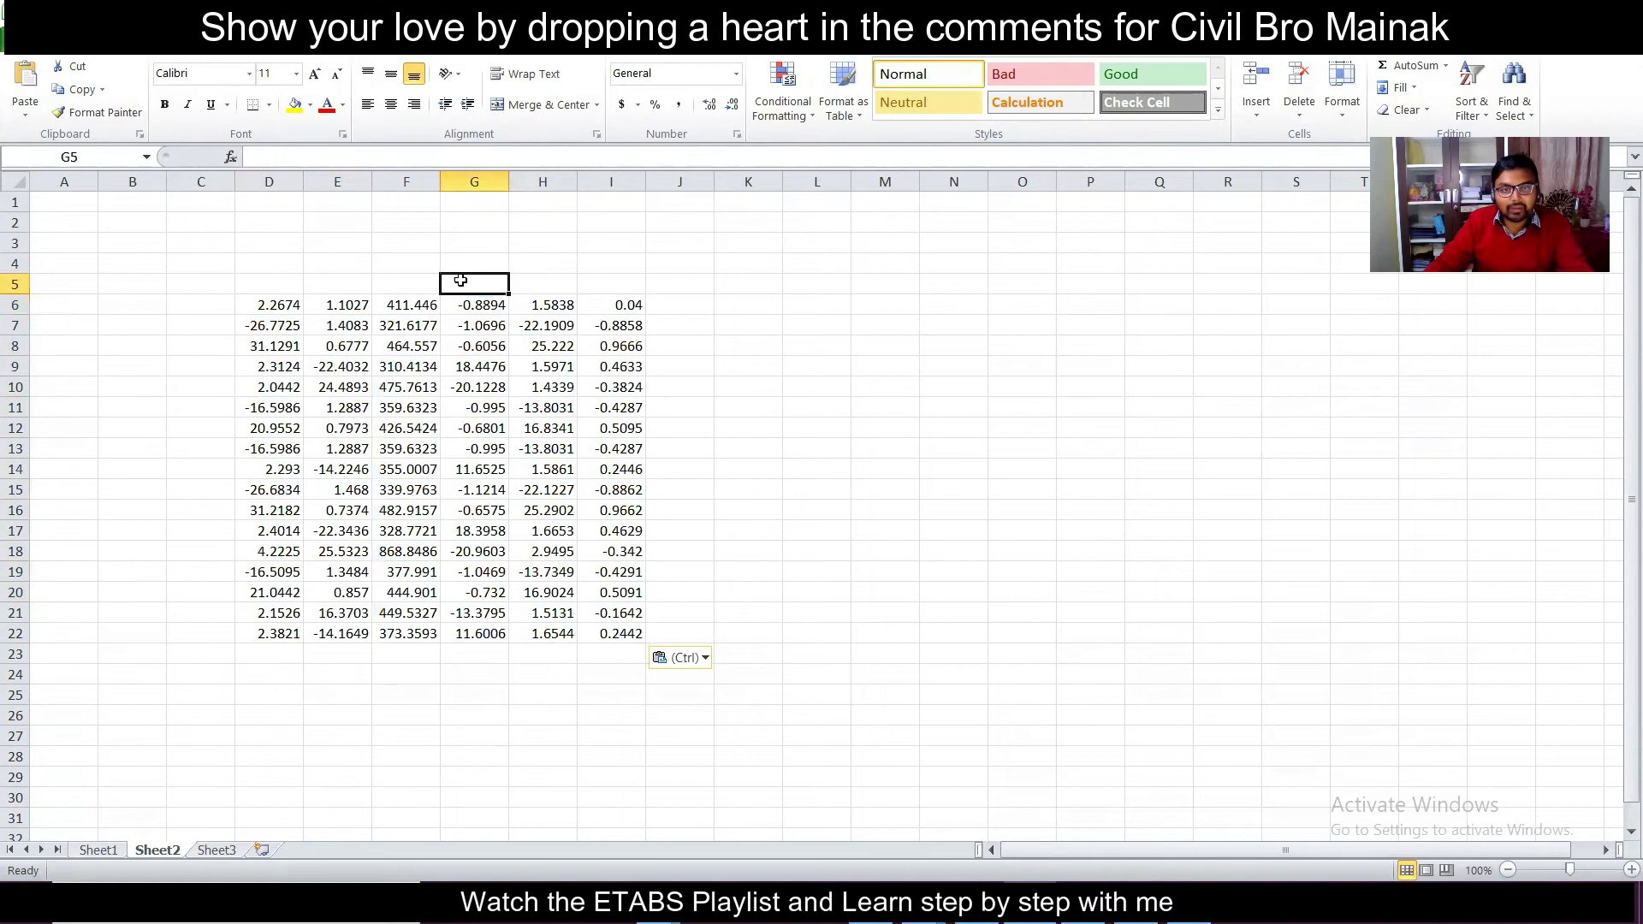
{"action": "left_click", "coordinate": [293, 288]}
{"action": "type", "text": "f"}
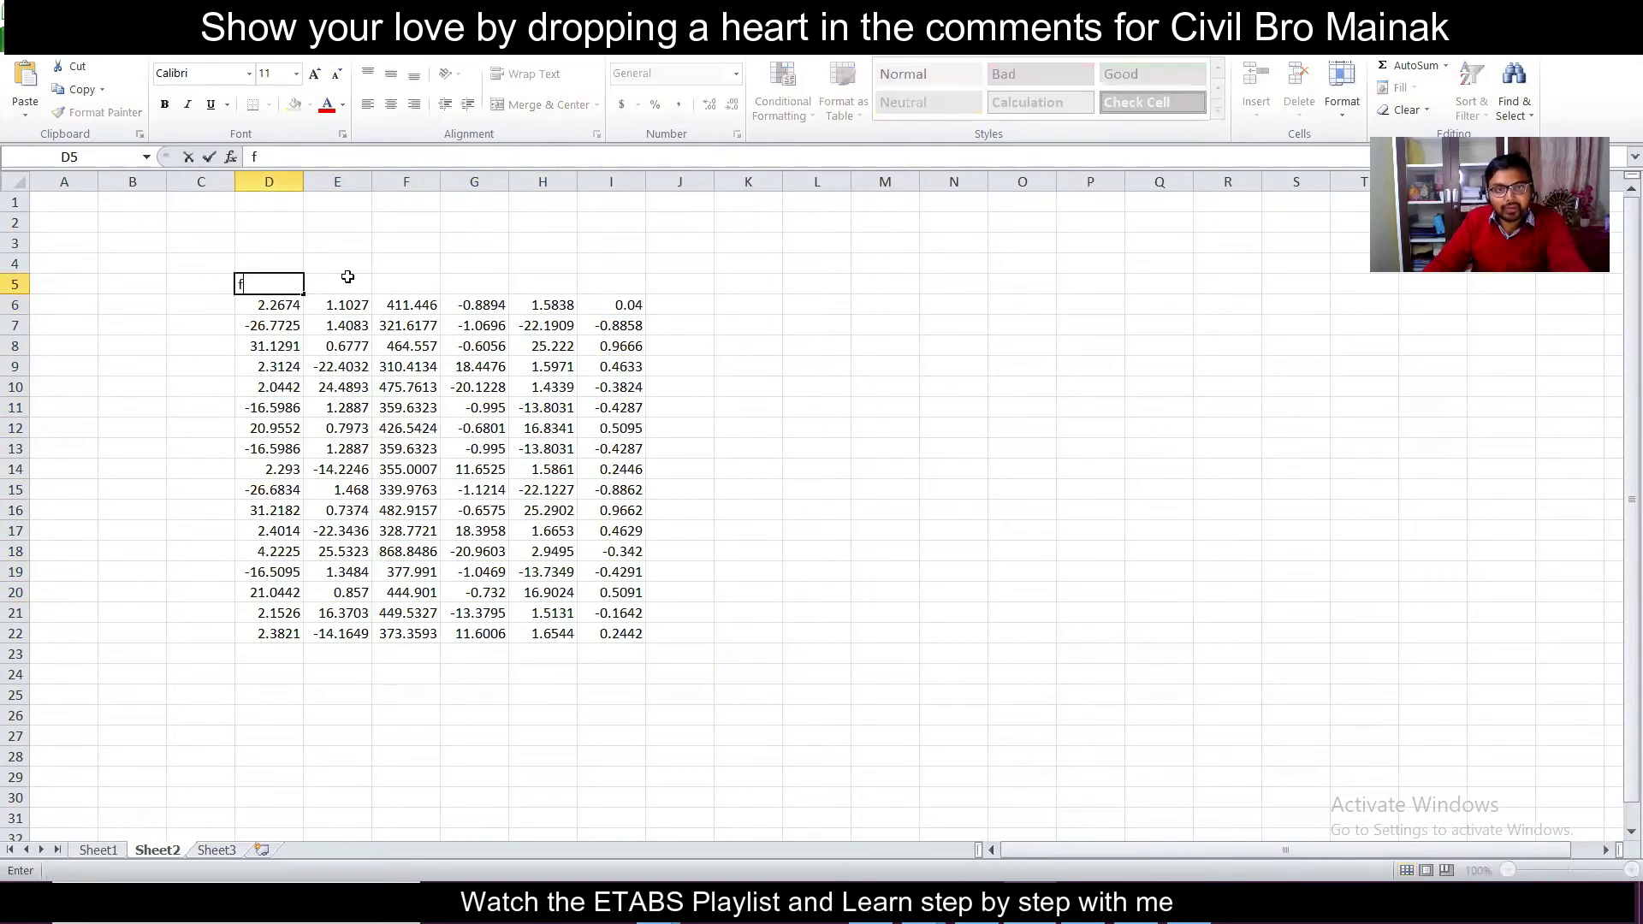
{"action": "left_click", "coordinate": [347, 278]}
{"action": "type", "text": "f"}
{"action": "left_click", "coordinate": [400, 282]}
{"action": "type", "text": "f"}
Step: Label the moment columns G5:I5 'm'
{"action": "left_click", "coordinate": [489, 282]}
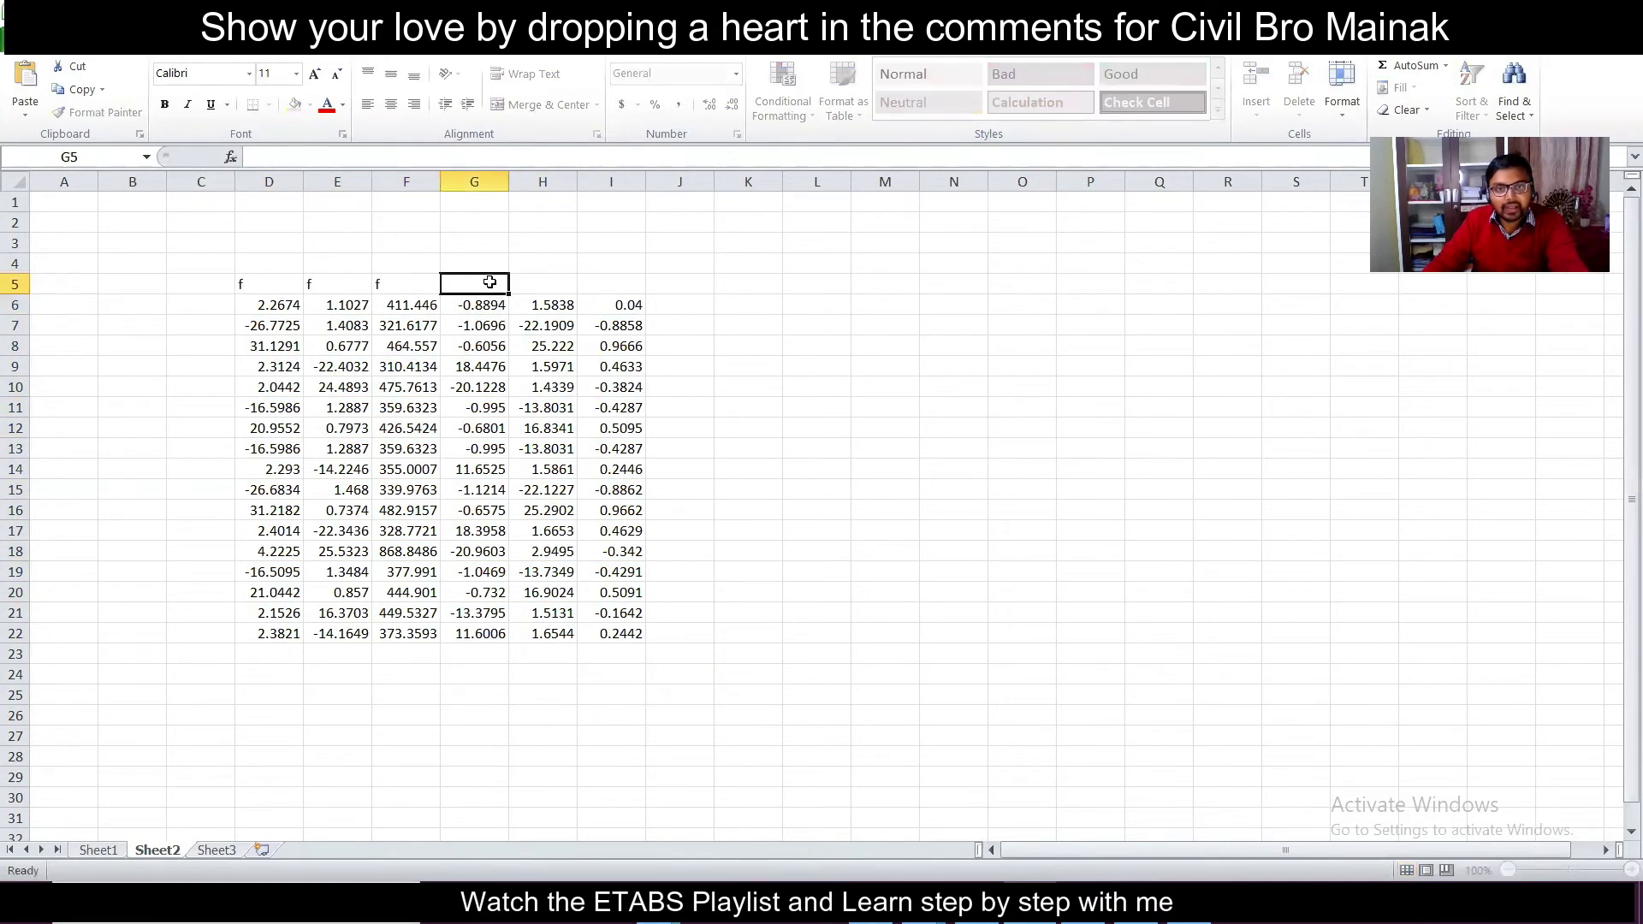
{"action": "type", "text": "m"}
{"action": "left_click", "coordinate": [535, 284]}
{"action": "type", "text": "m"}
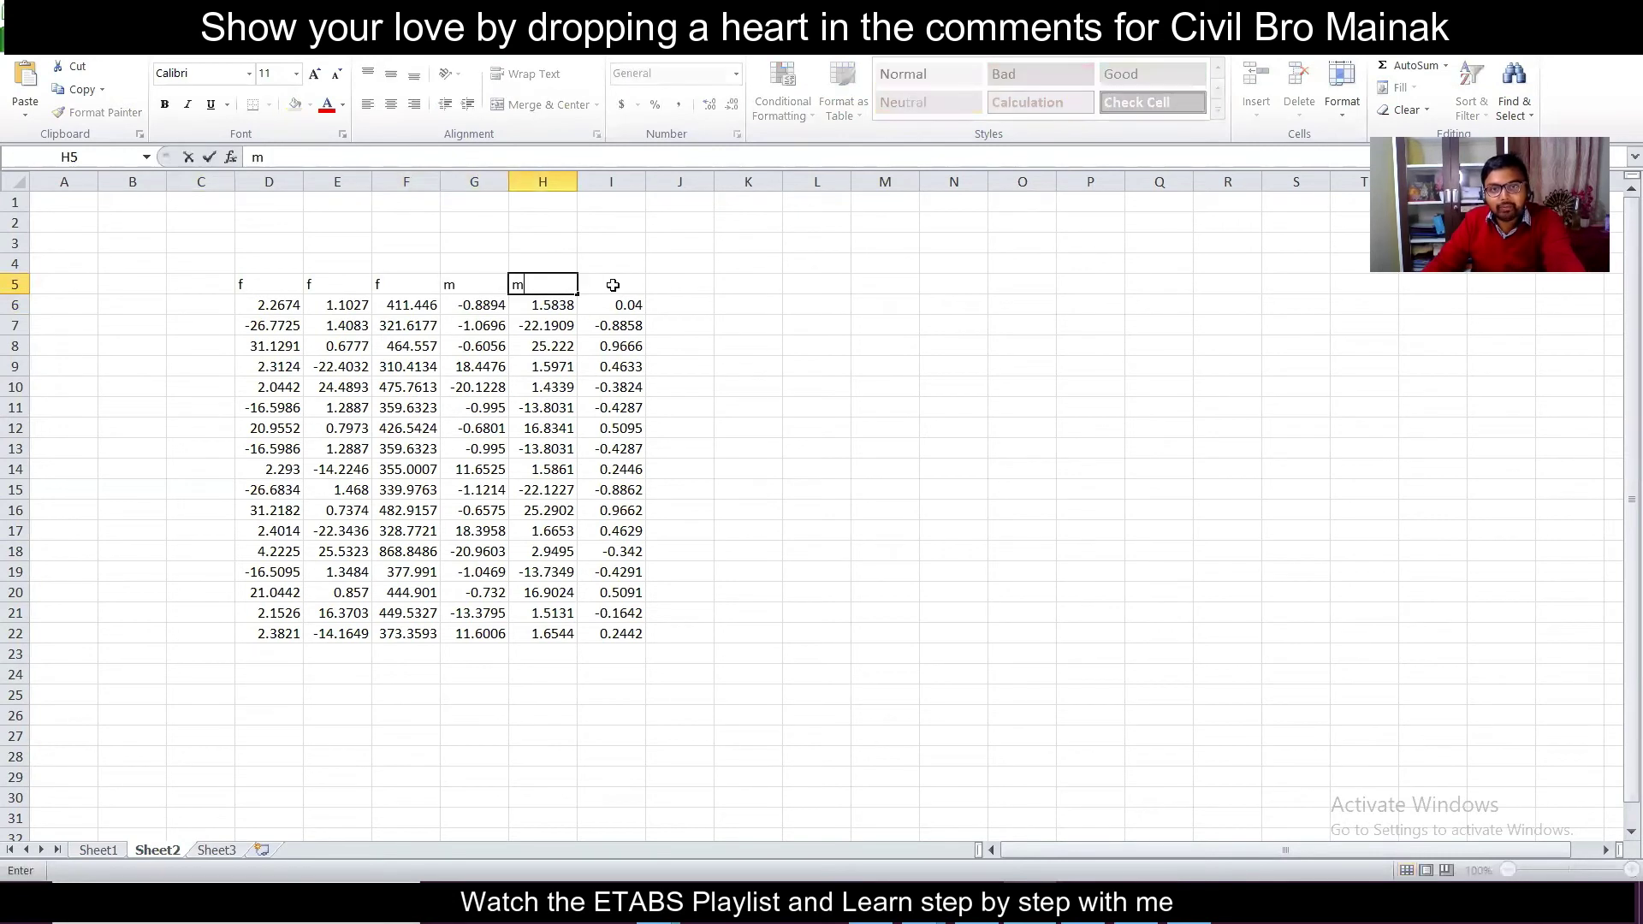
{"action": "left_click", "coordinate": [612, 285]}
{"action": "type", "text": "m"}
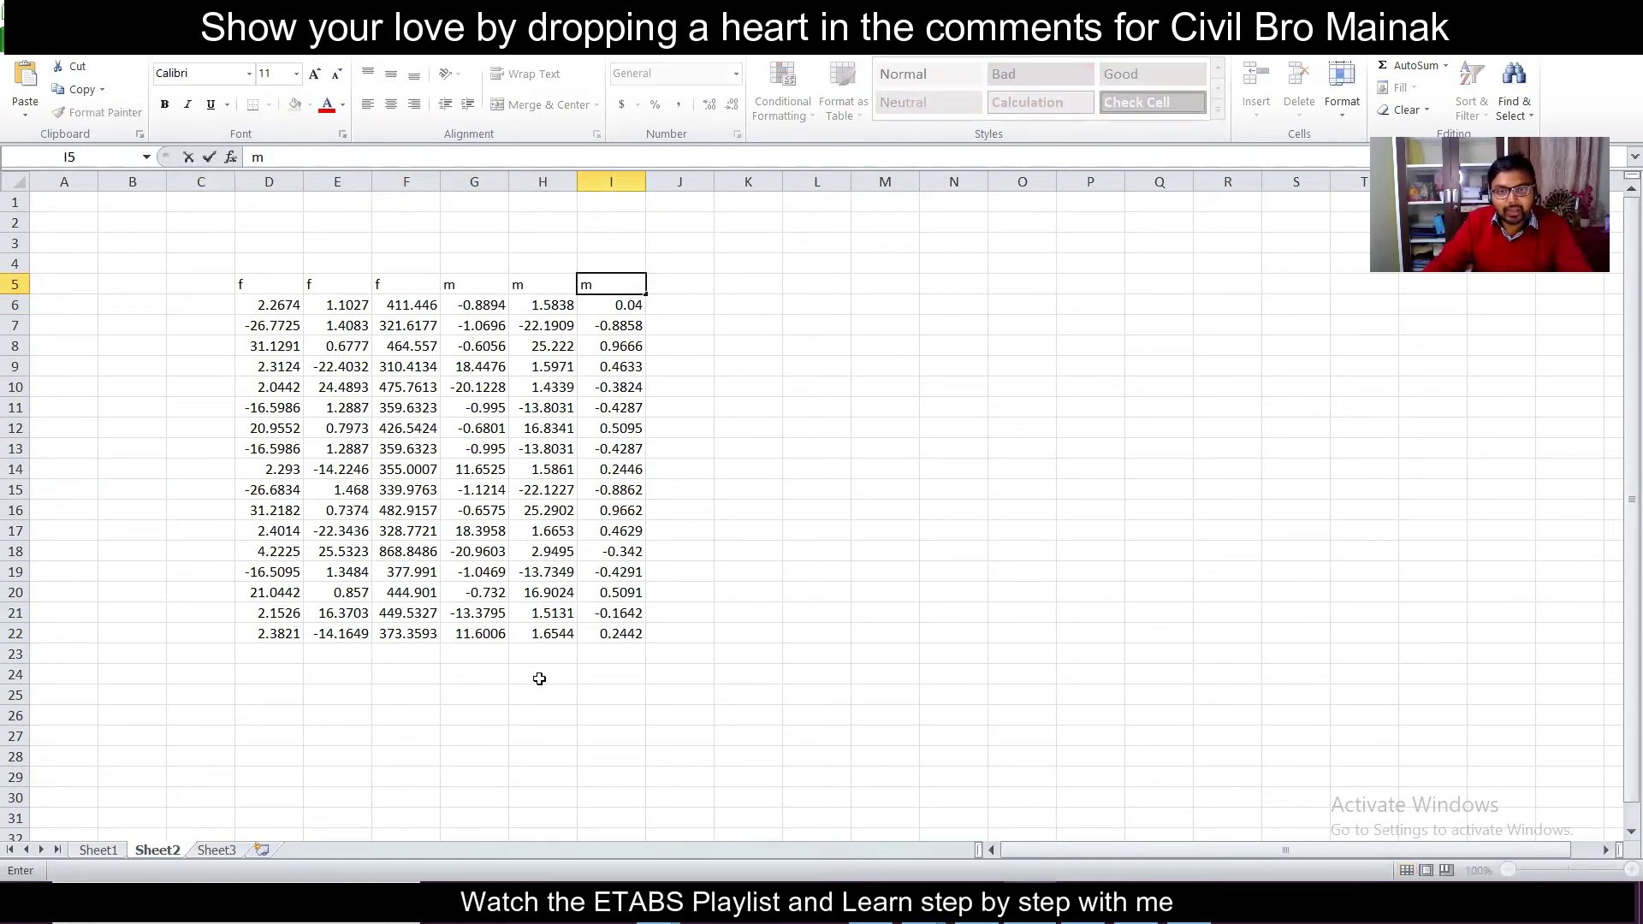
{"action": "left_click", "coordinate": [539, 679]}
{"action": "key", "text": "alt+Tab"}
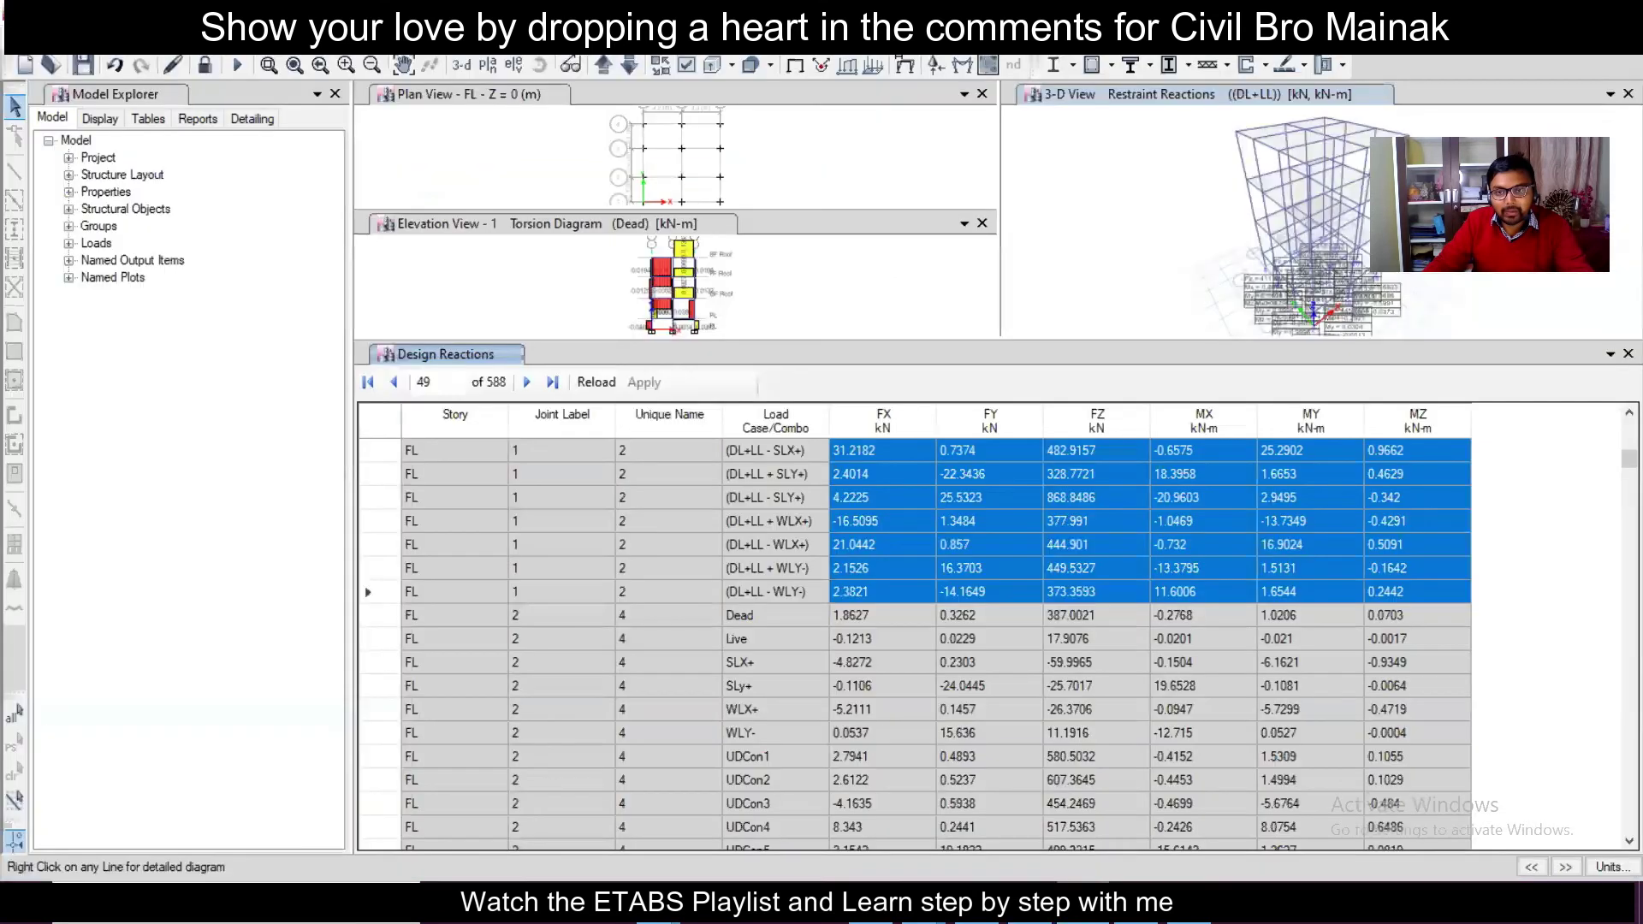
Step: Clear the contents of columns D and E (D5:E22)
{"action": "key", "text": "alt+Tab"}
{"action": "left_click", "coordinate": [590, 511]}
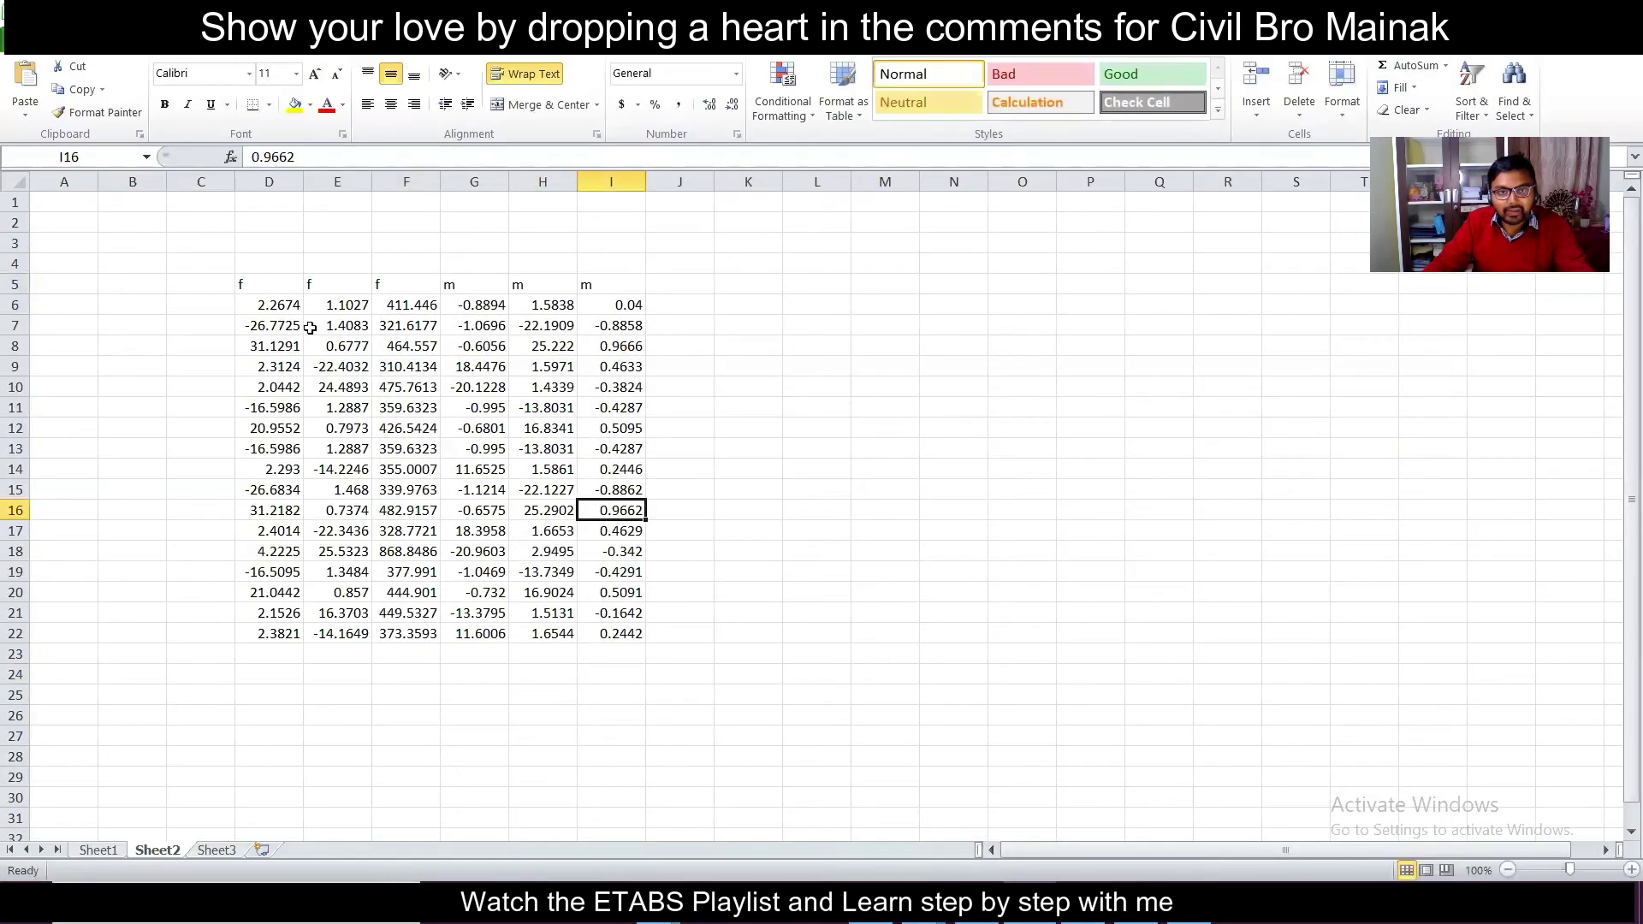
{"action": "left_click_drag", "start_coordinate": [249, 283], "coordinate": [346, 634]}
{"action": "key", "text": "Delete"}
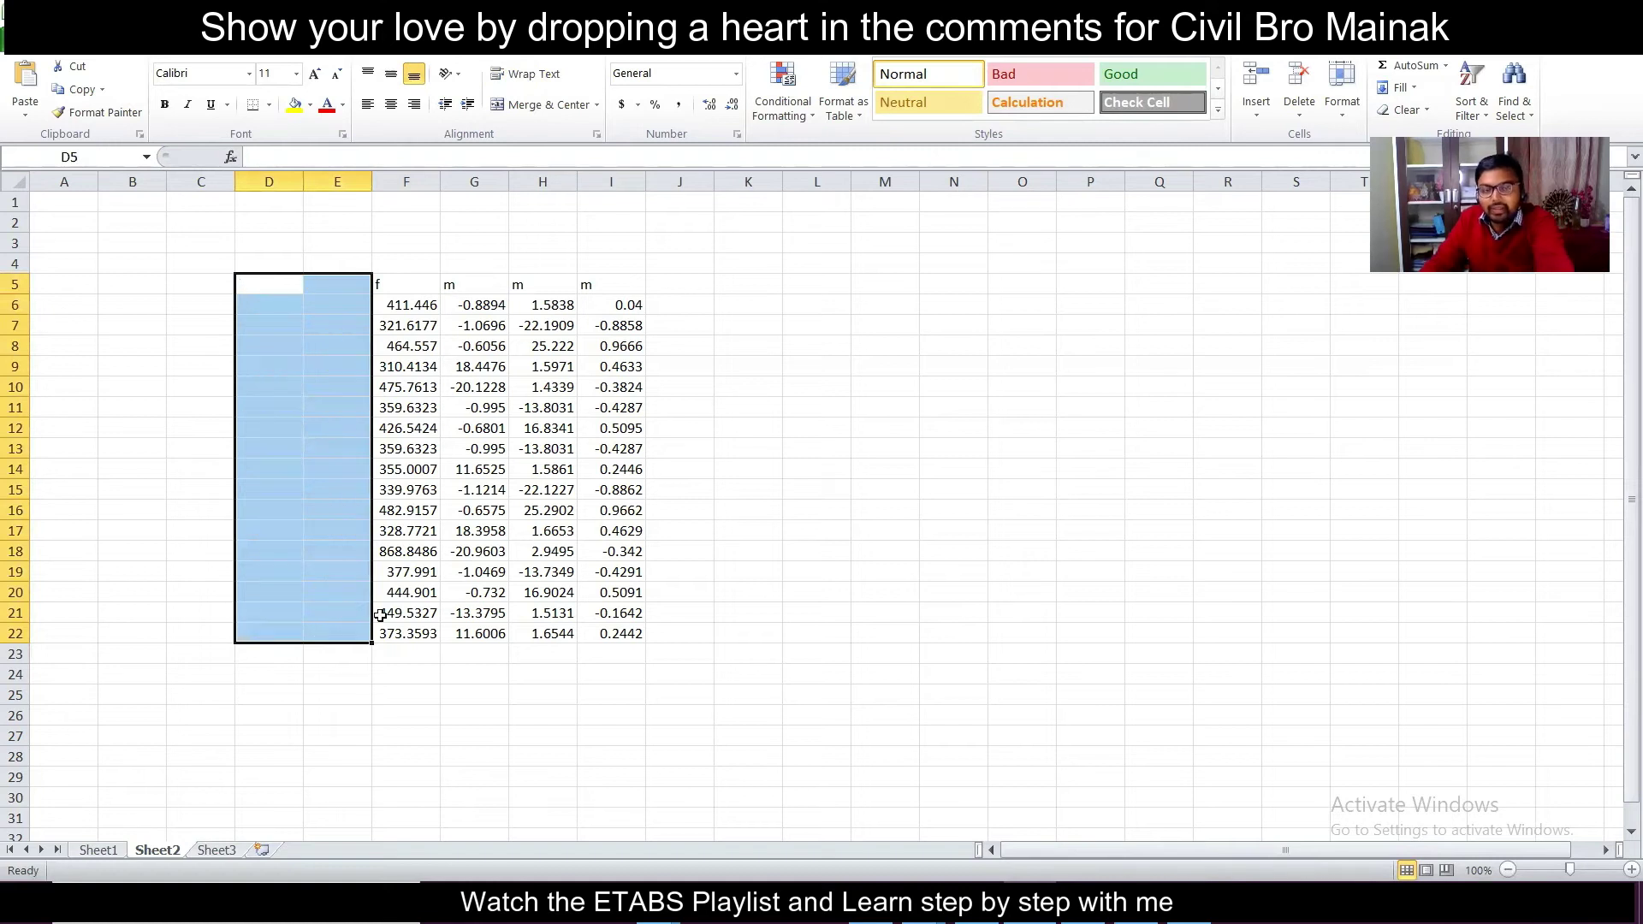
Step: Enter =MAX(F6:F22) in F23 and fill it across to I23
{"action": "left_click", "coordinate": [409, 647]}
{"action": "type", "text": "="}
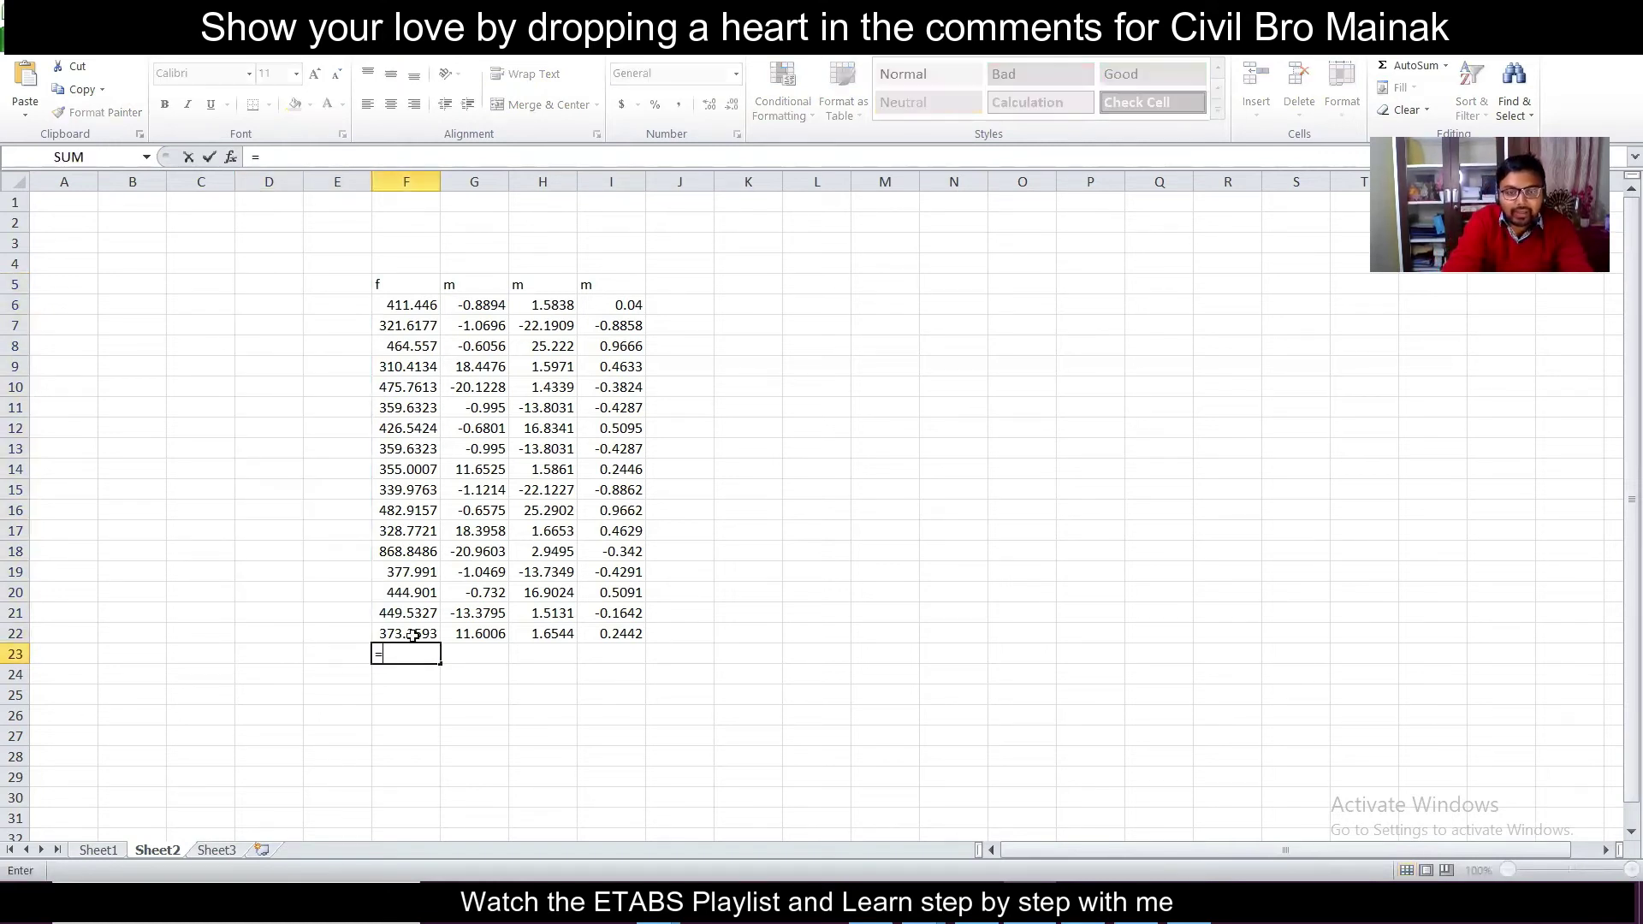
{"action": "type", "text": "max"}
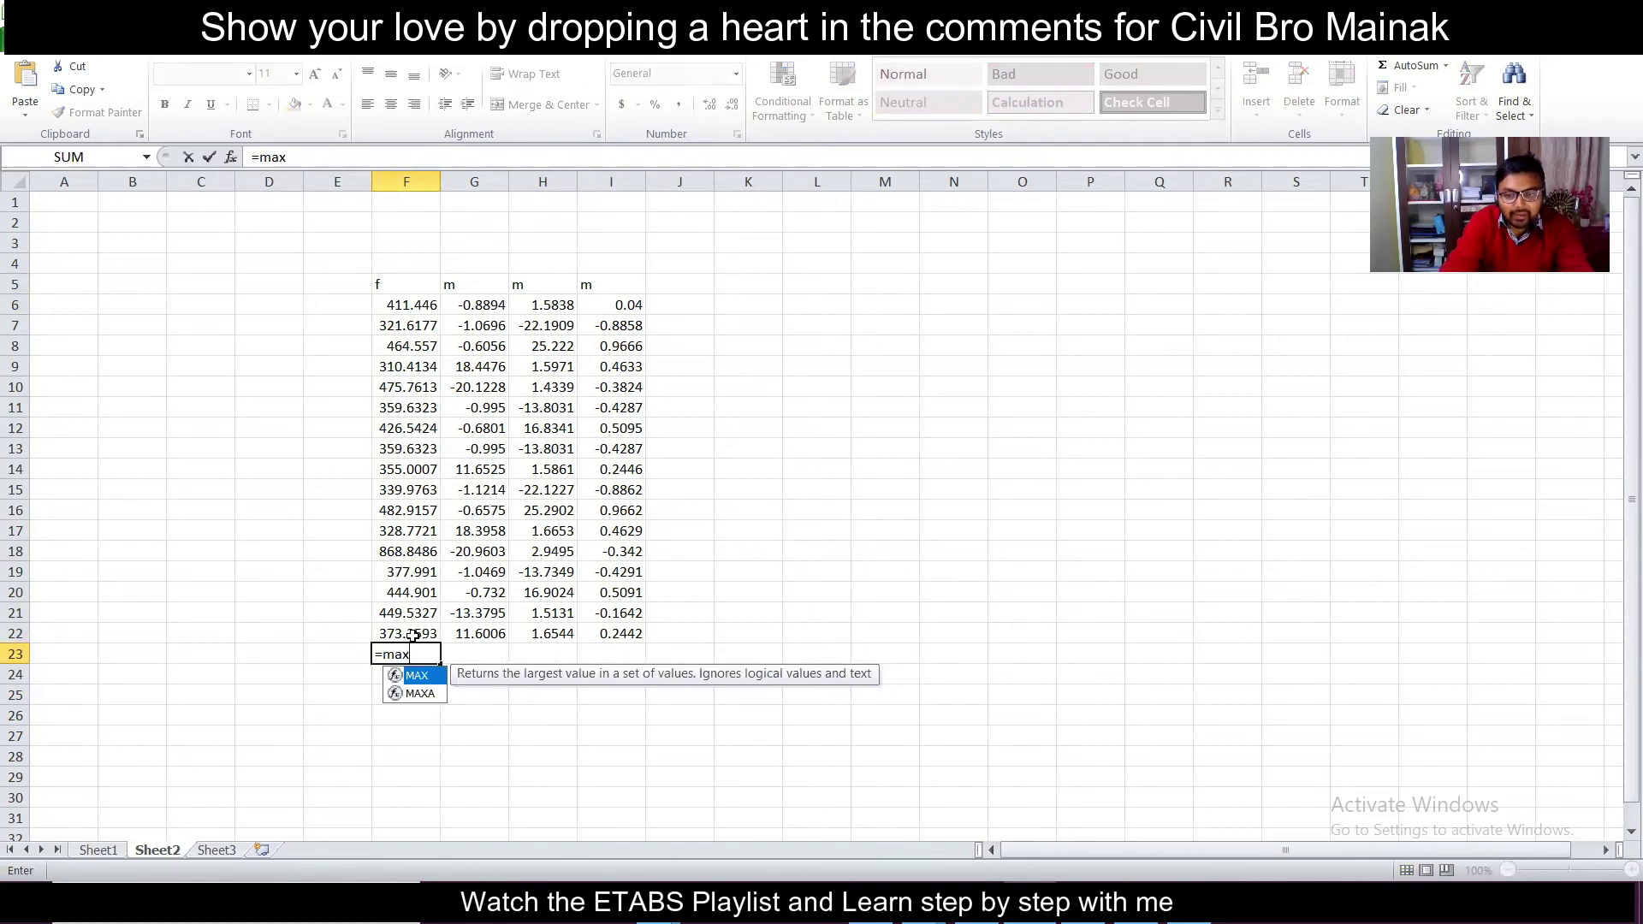
{"action": "type", "text": "("}
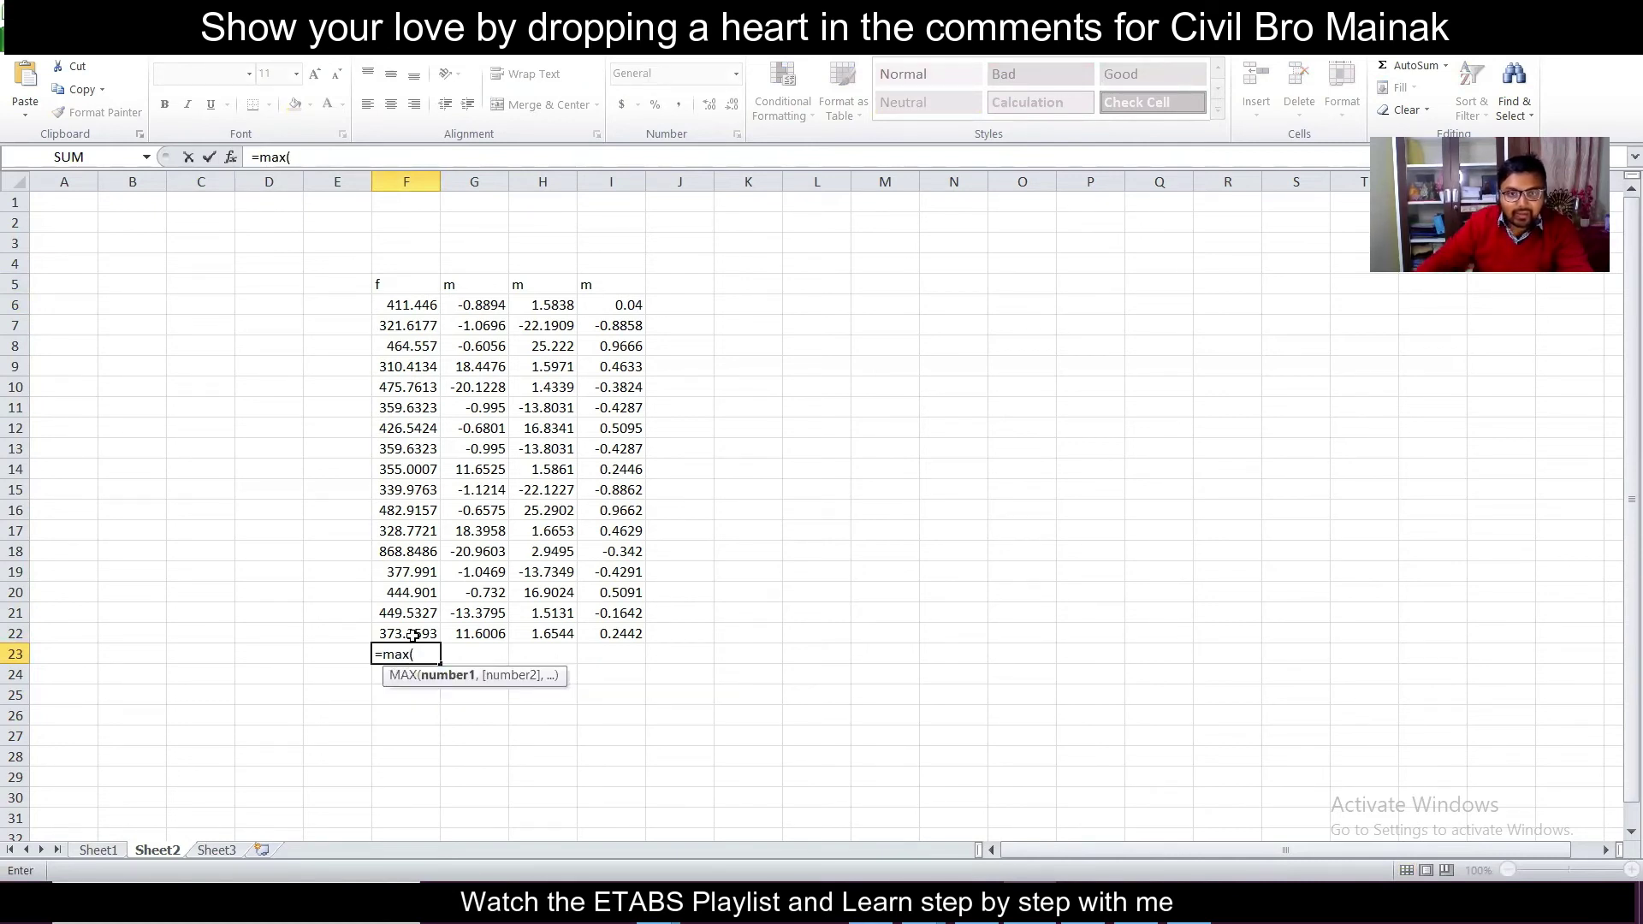
{"action": "left_click_drag", "start_coordinate": [404, 305], "coordinate": [417, 633]}
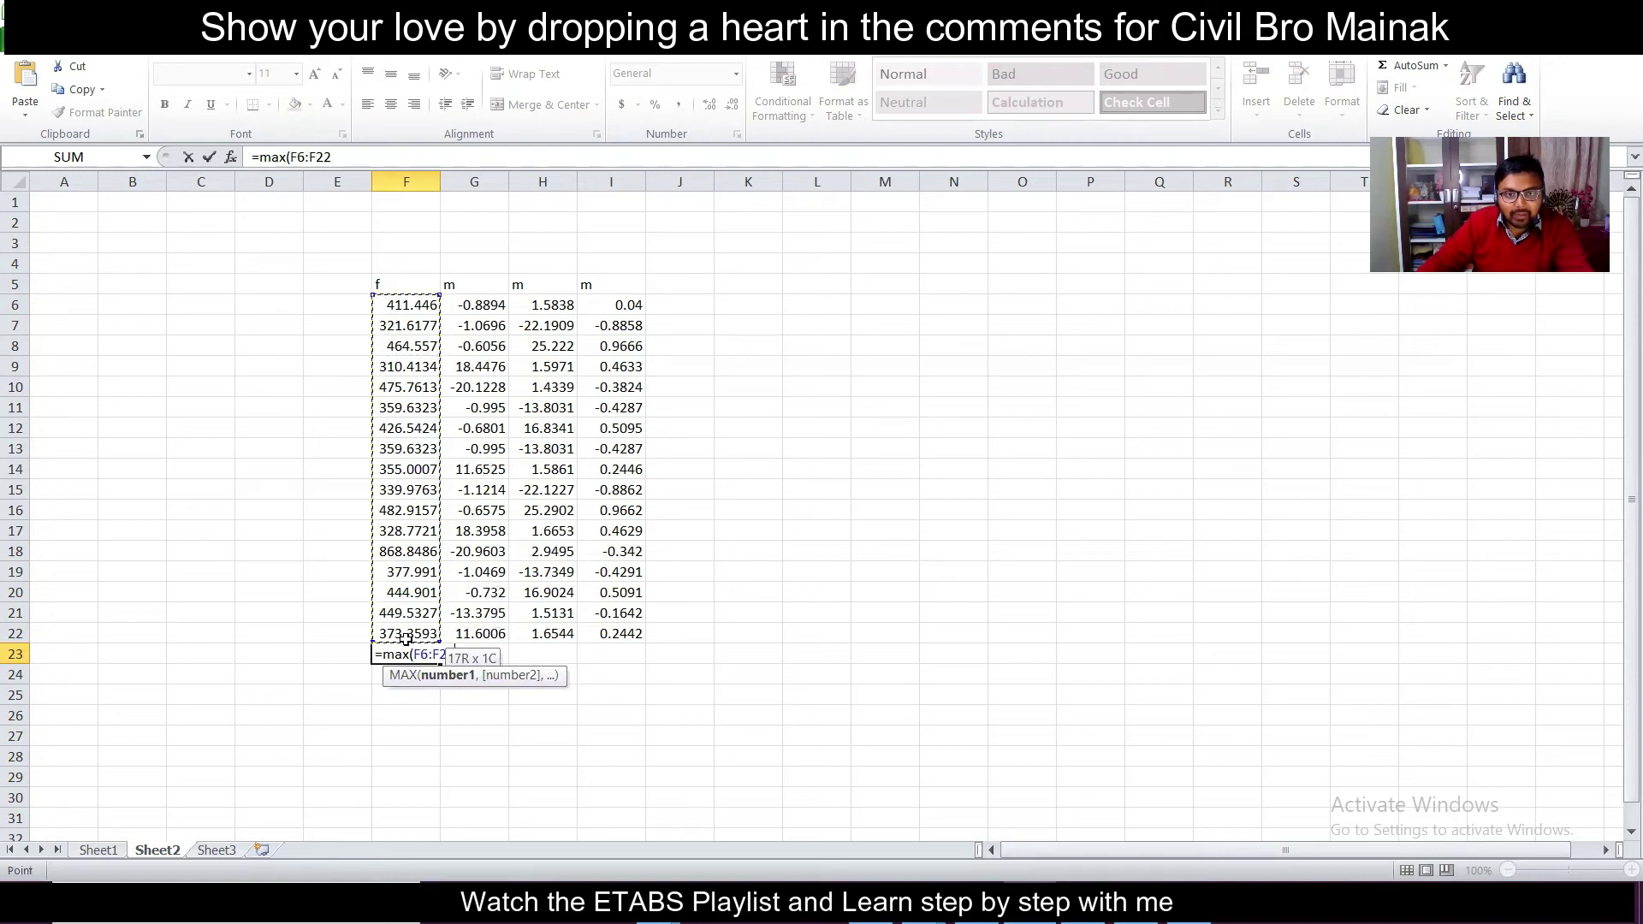
{"action": "type", "text": ")"}
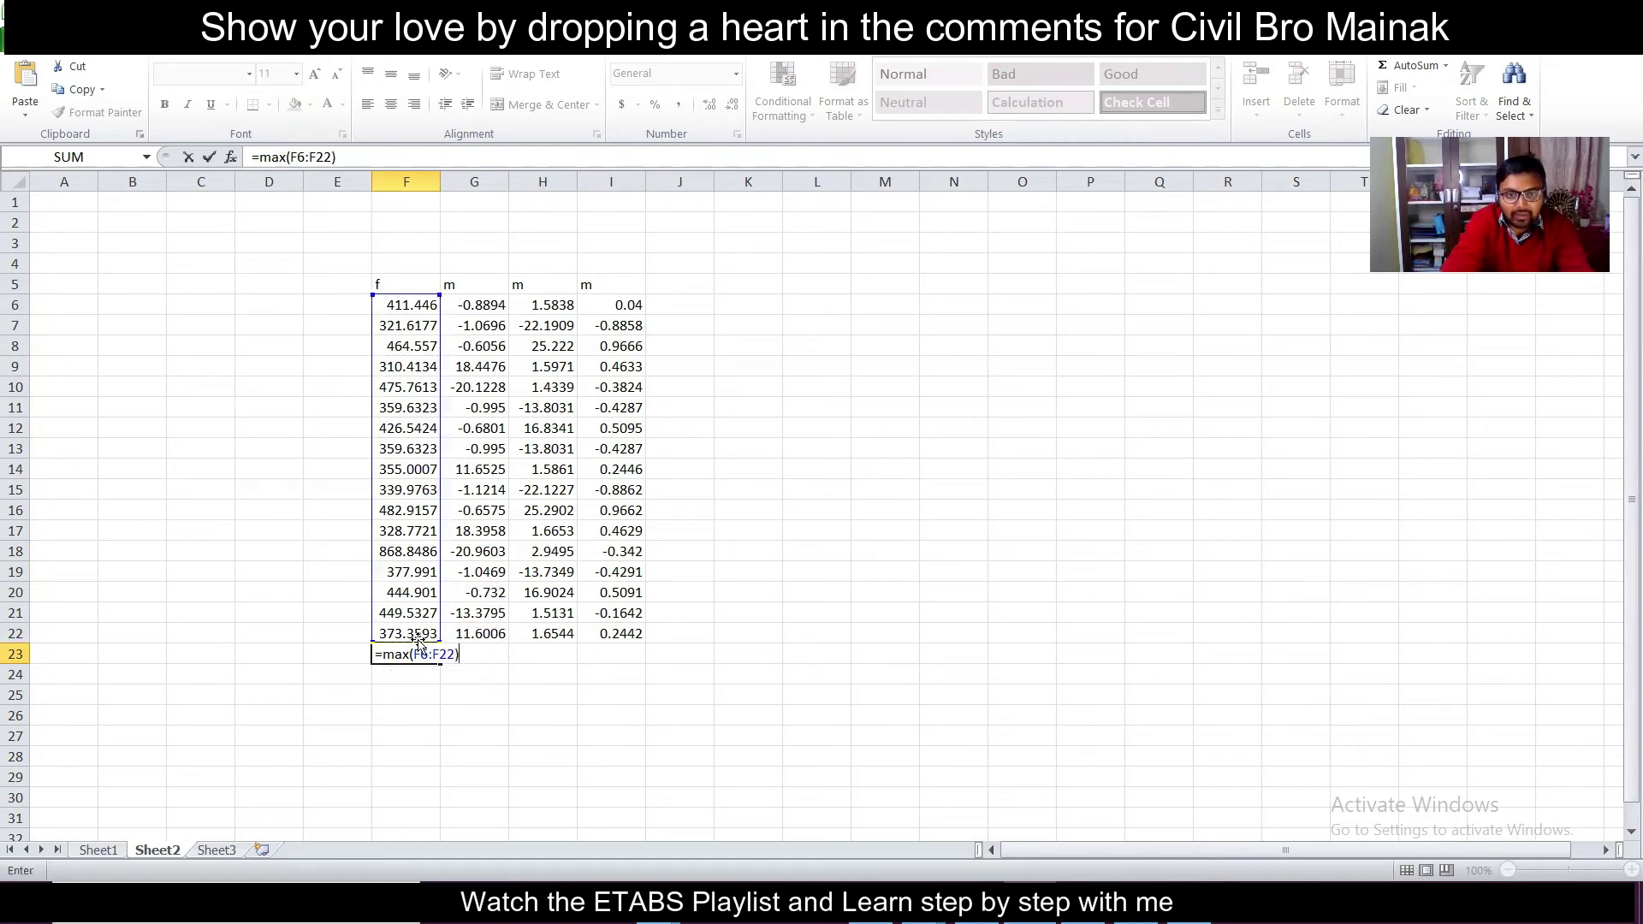
{"action": "key", "text": "Return"}
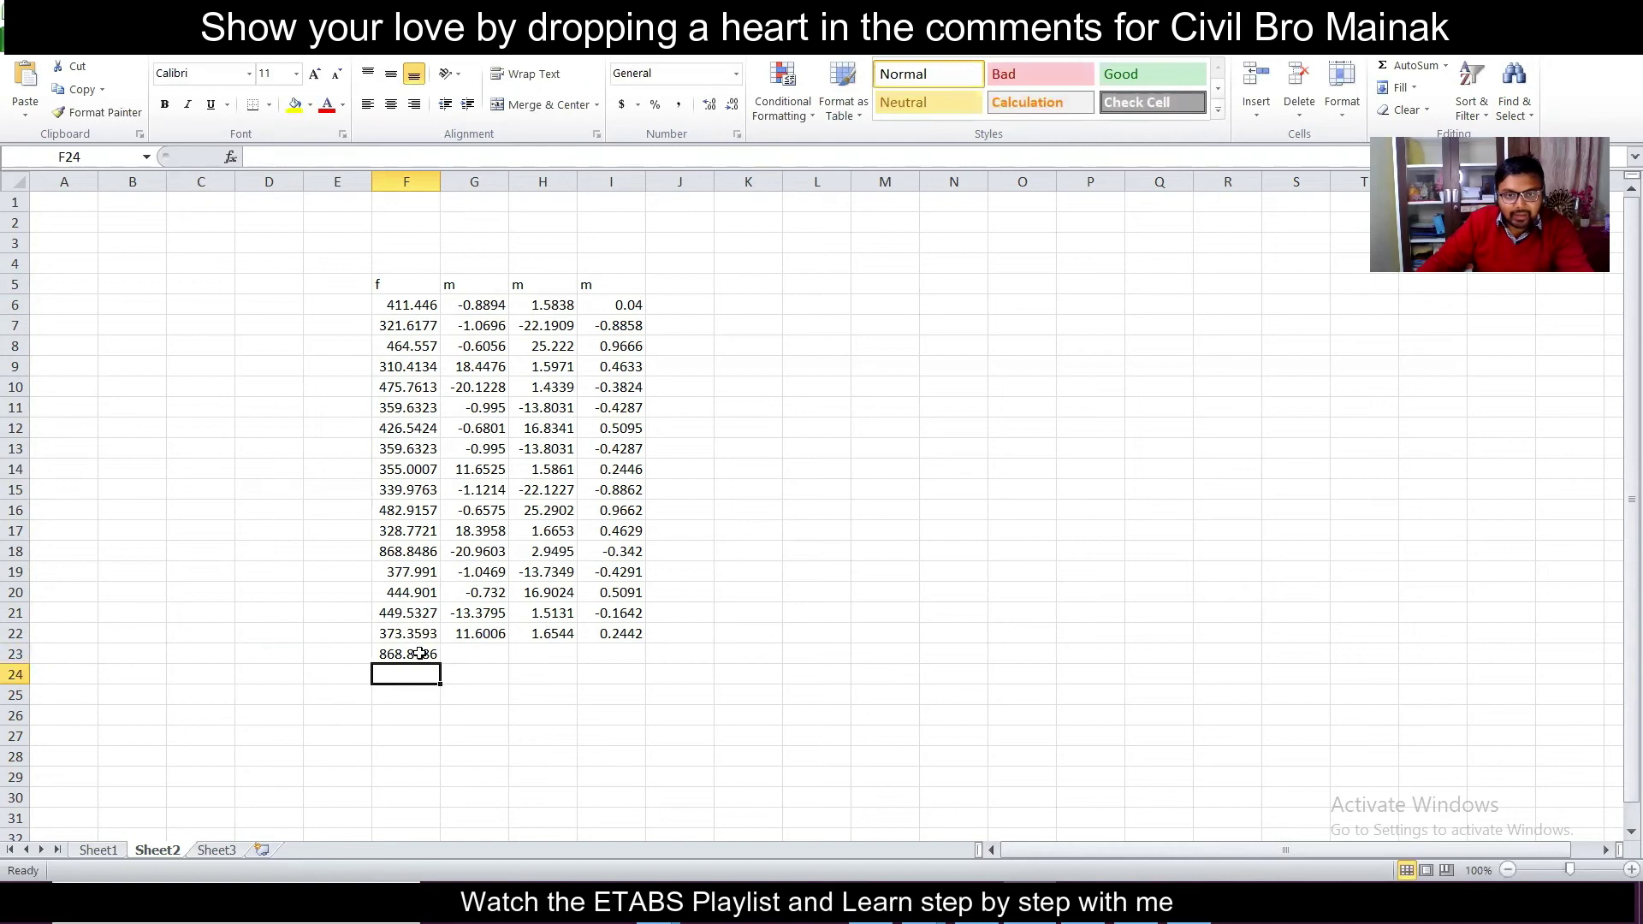
{"action": "left_click", "coordinate": [419, 654]}
{"action": "left_click_drag", "start_coordinate": [438, 661], "coordinate": [633, 660]}
Step: Bold the row 23 maximums: 868.8486, 18.4476, 25.2902 and 0.9666
{"action": "left_click", "coordinate": [16, 653]}
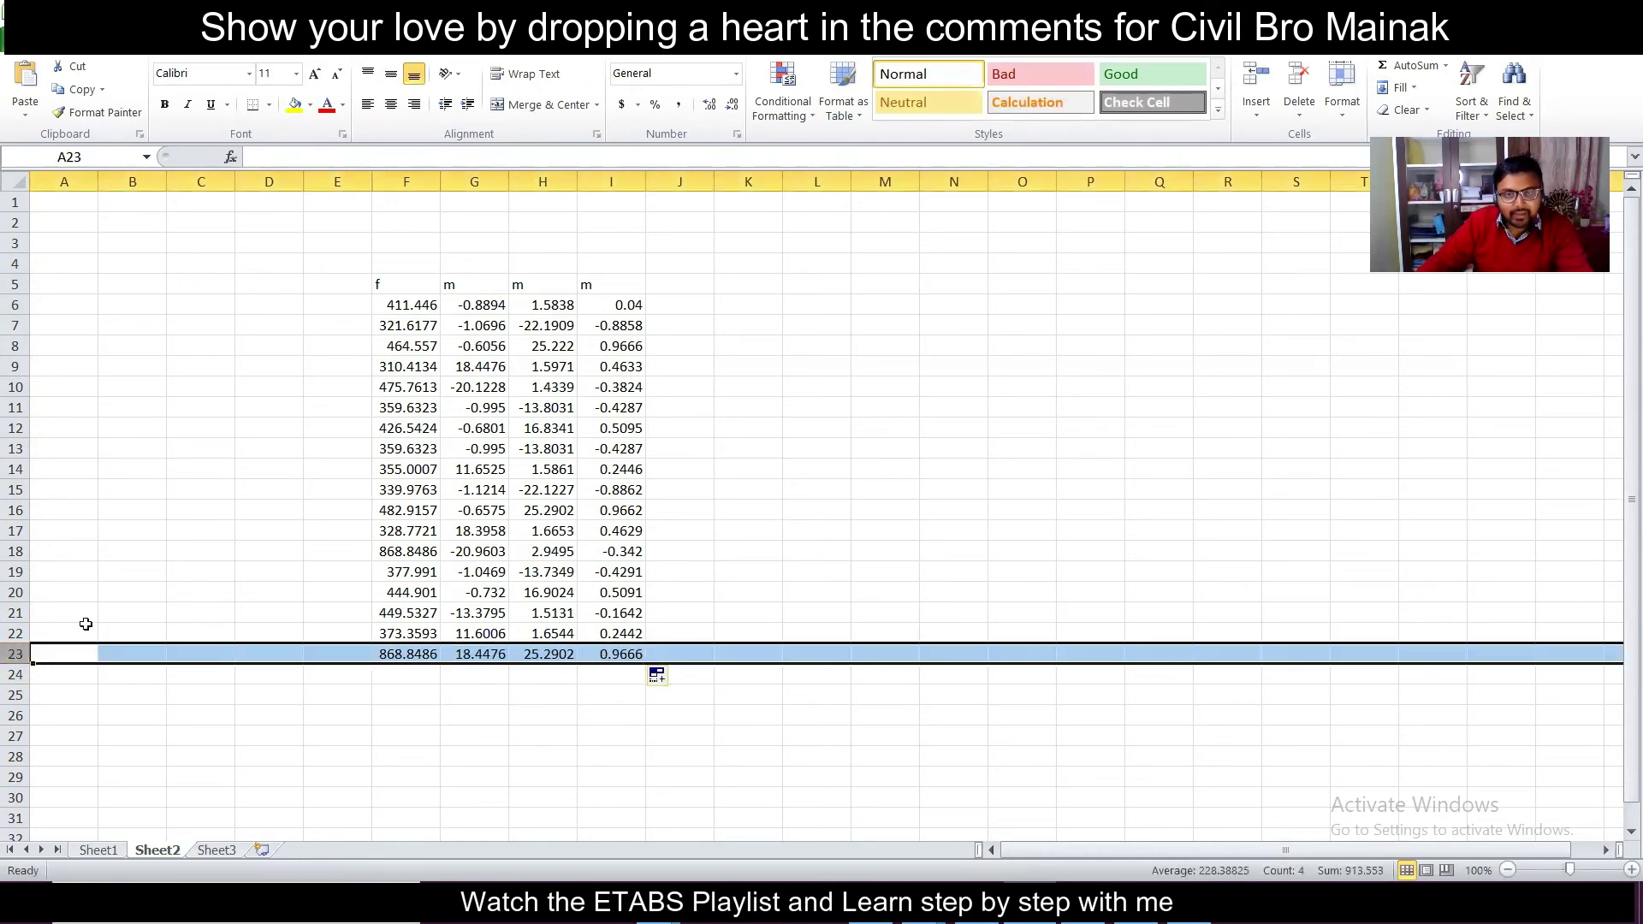
{"action": "left_click", "coordinate": [164, 103]}
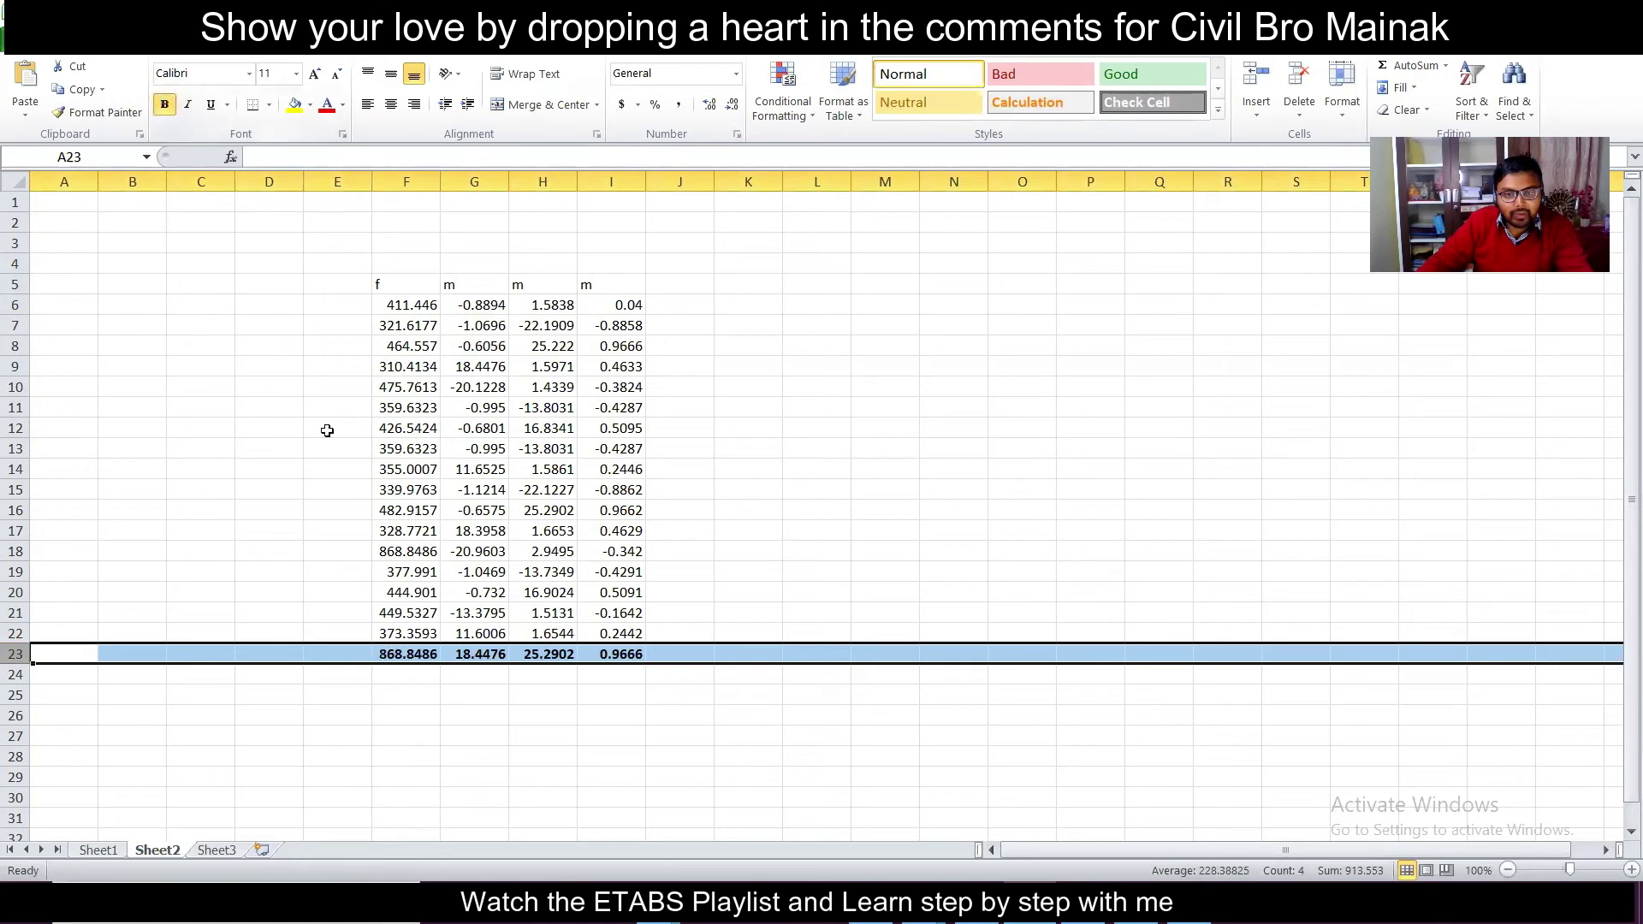
{"action": "left_click", "coordinate": [527, 695]}
{"action": "left_click", "coordinate": [484, 675]}
{"action": "left_click", "coordinate": [403, 651]}
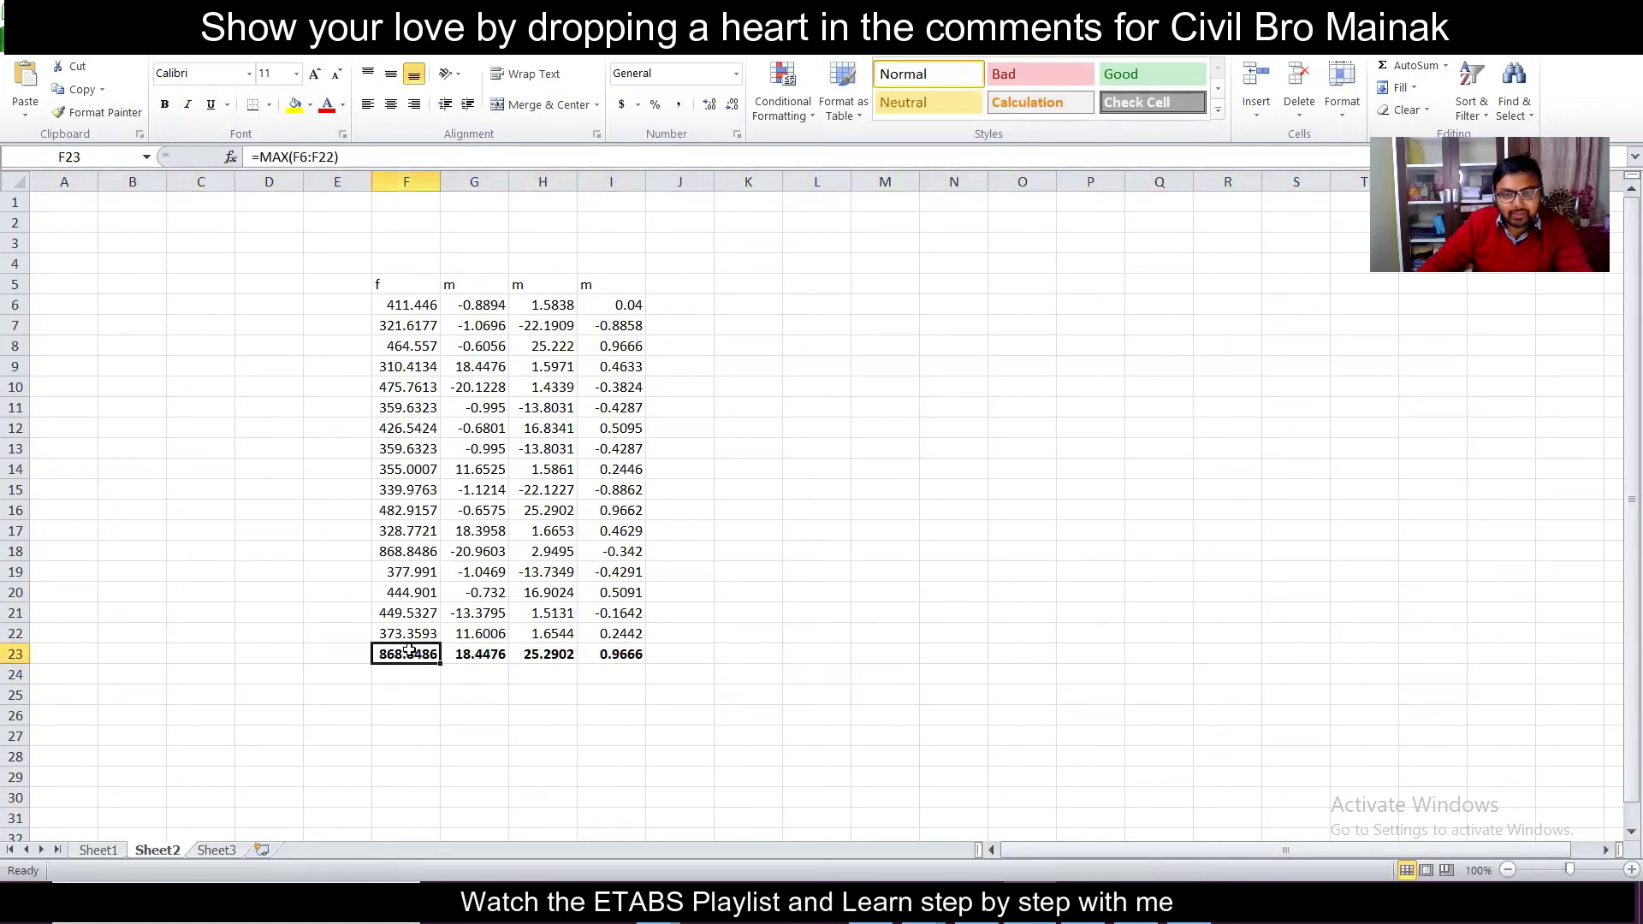
{"action": "left_click", "coordinate": [495, 673]}
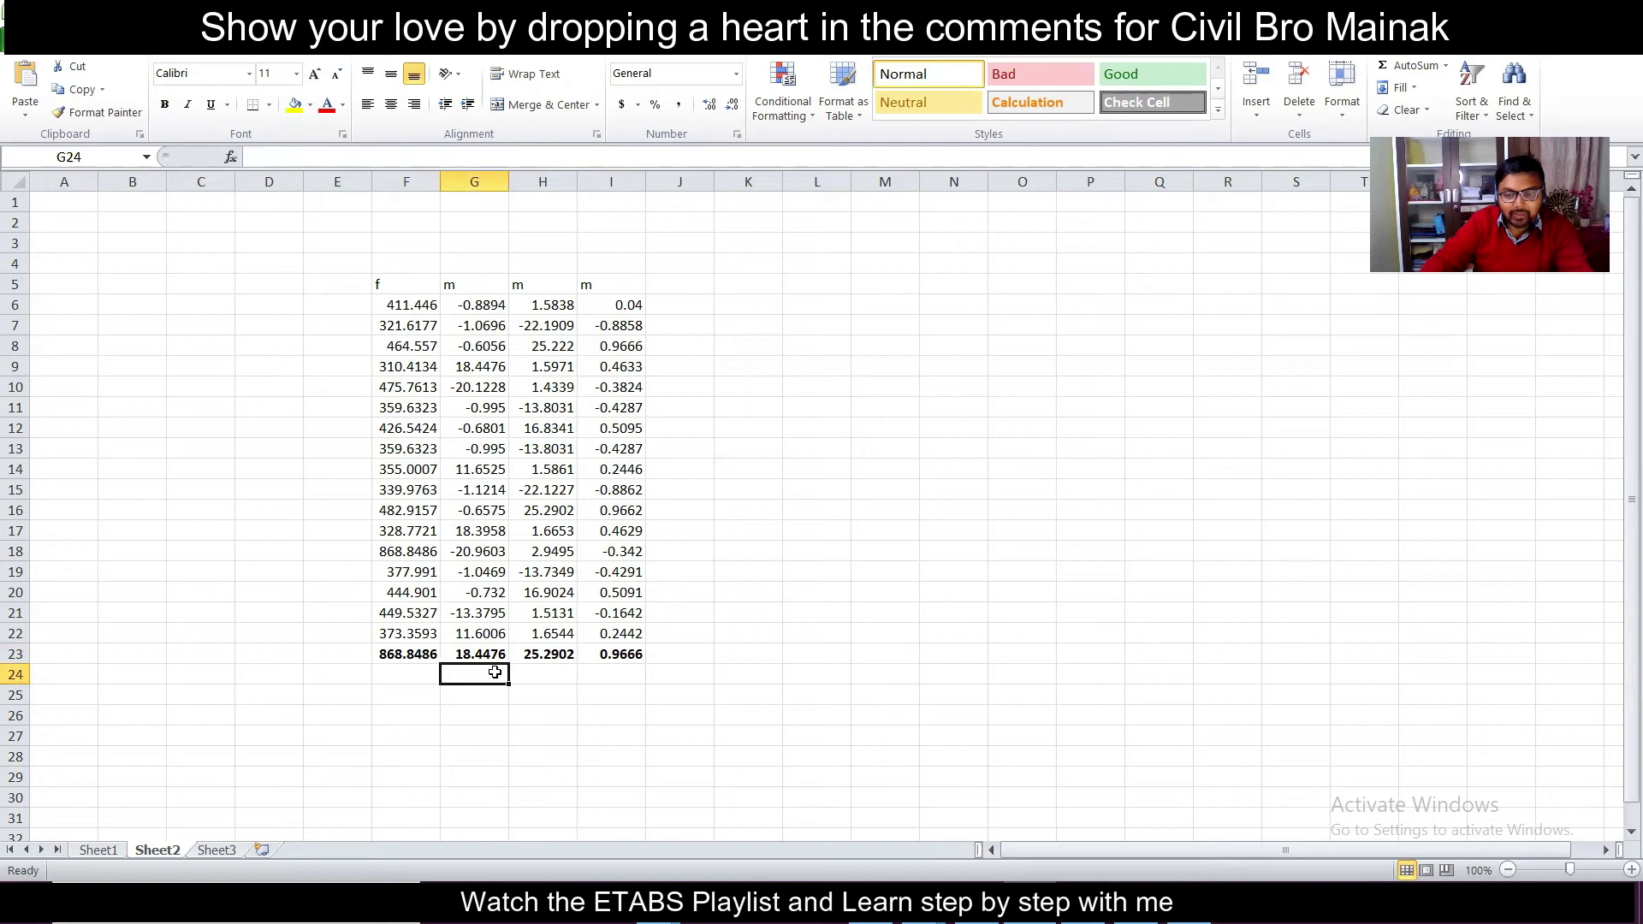
Step: Enter =MAX(G23:I23) in G24 to get the largest moment, 25.2902
{"action": "type", "text": "=max"}
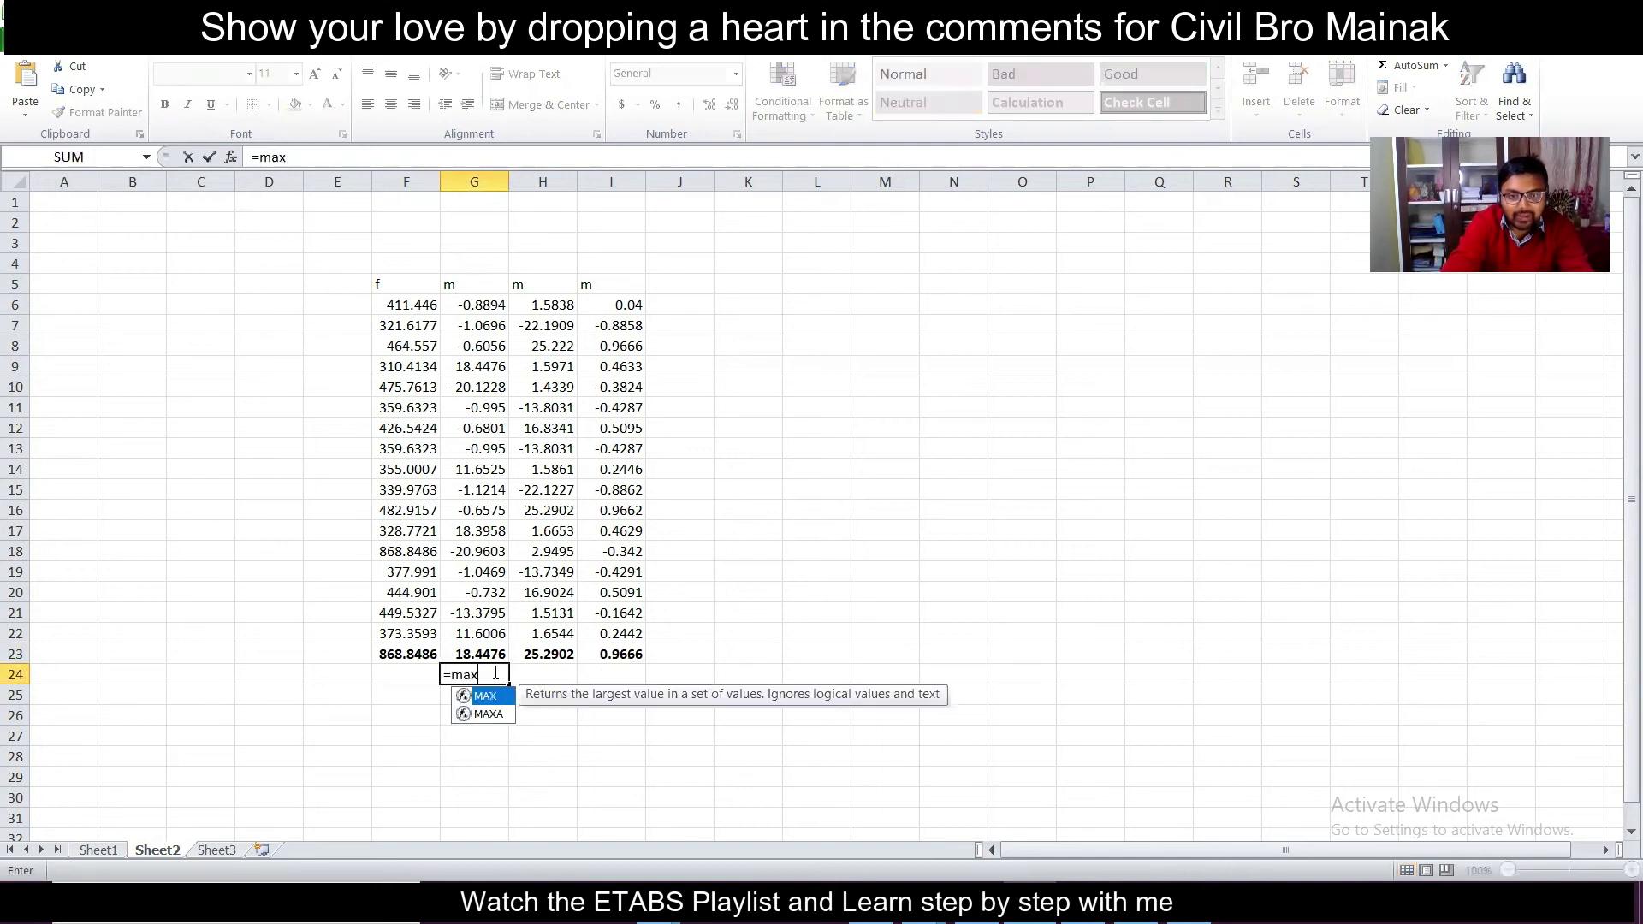
{"action": "type", "text": "("}
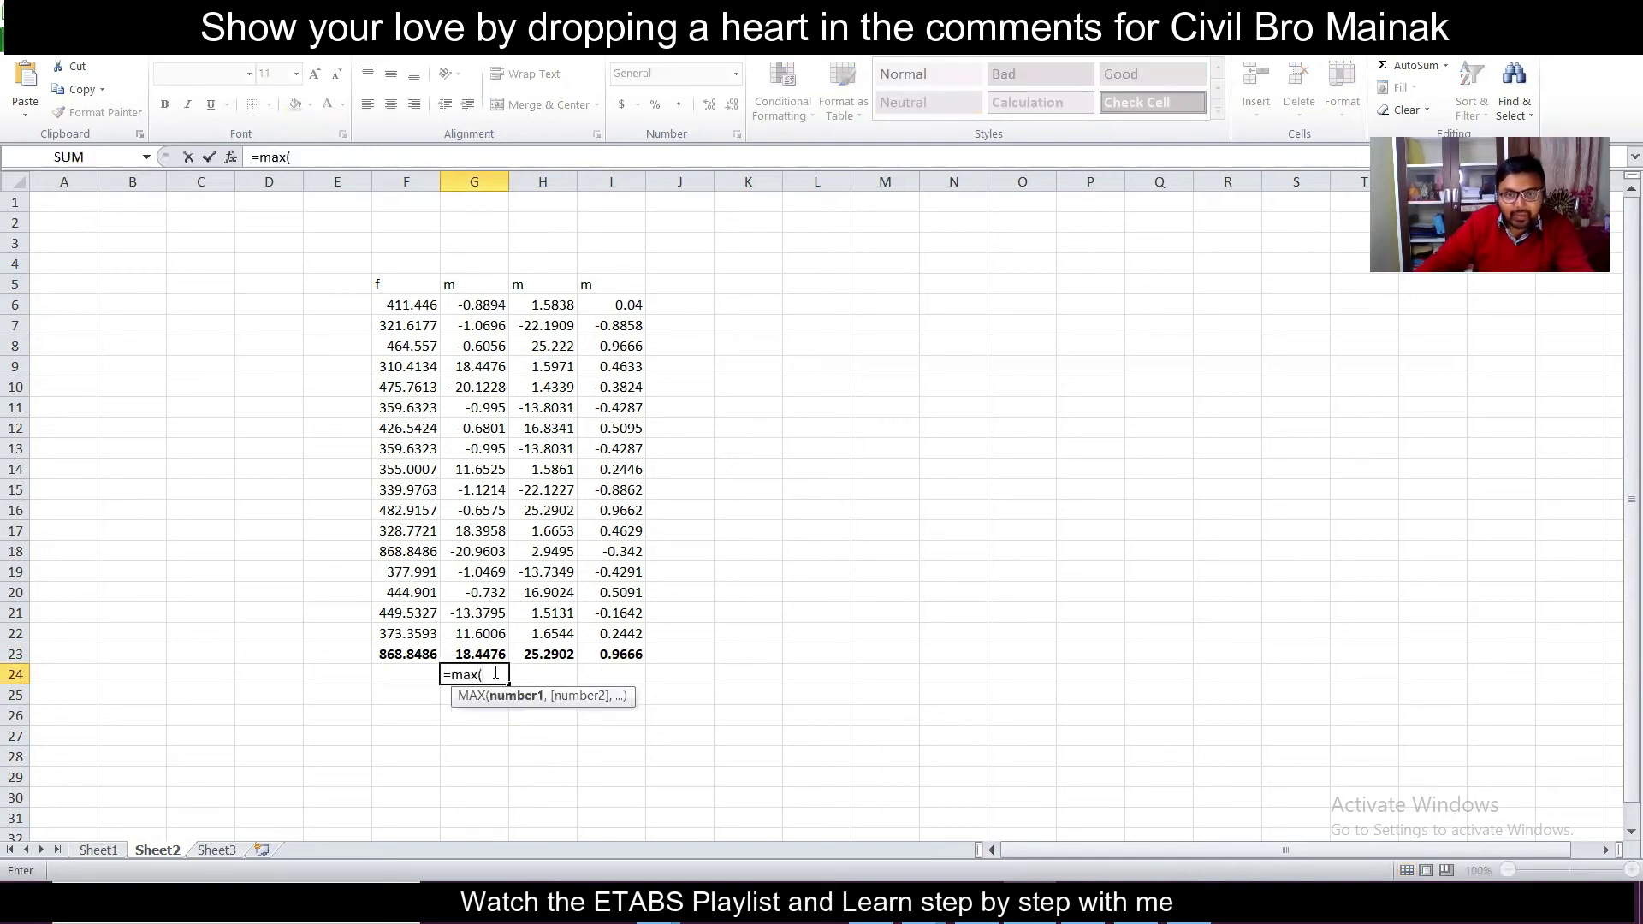
{"action": "left_click_drag", "start_coordinate": [493, 654], "coordinate": [604, 653]}
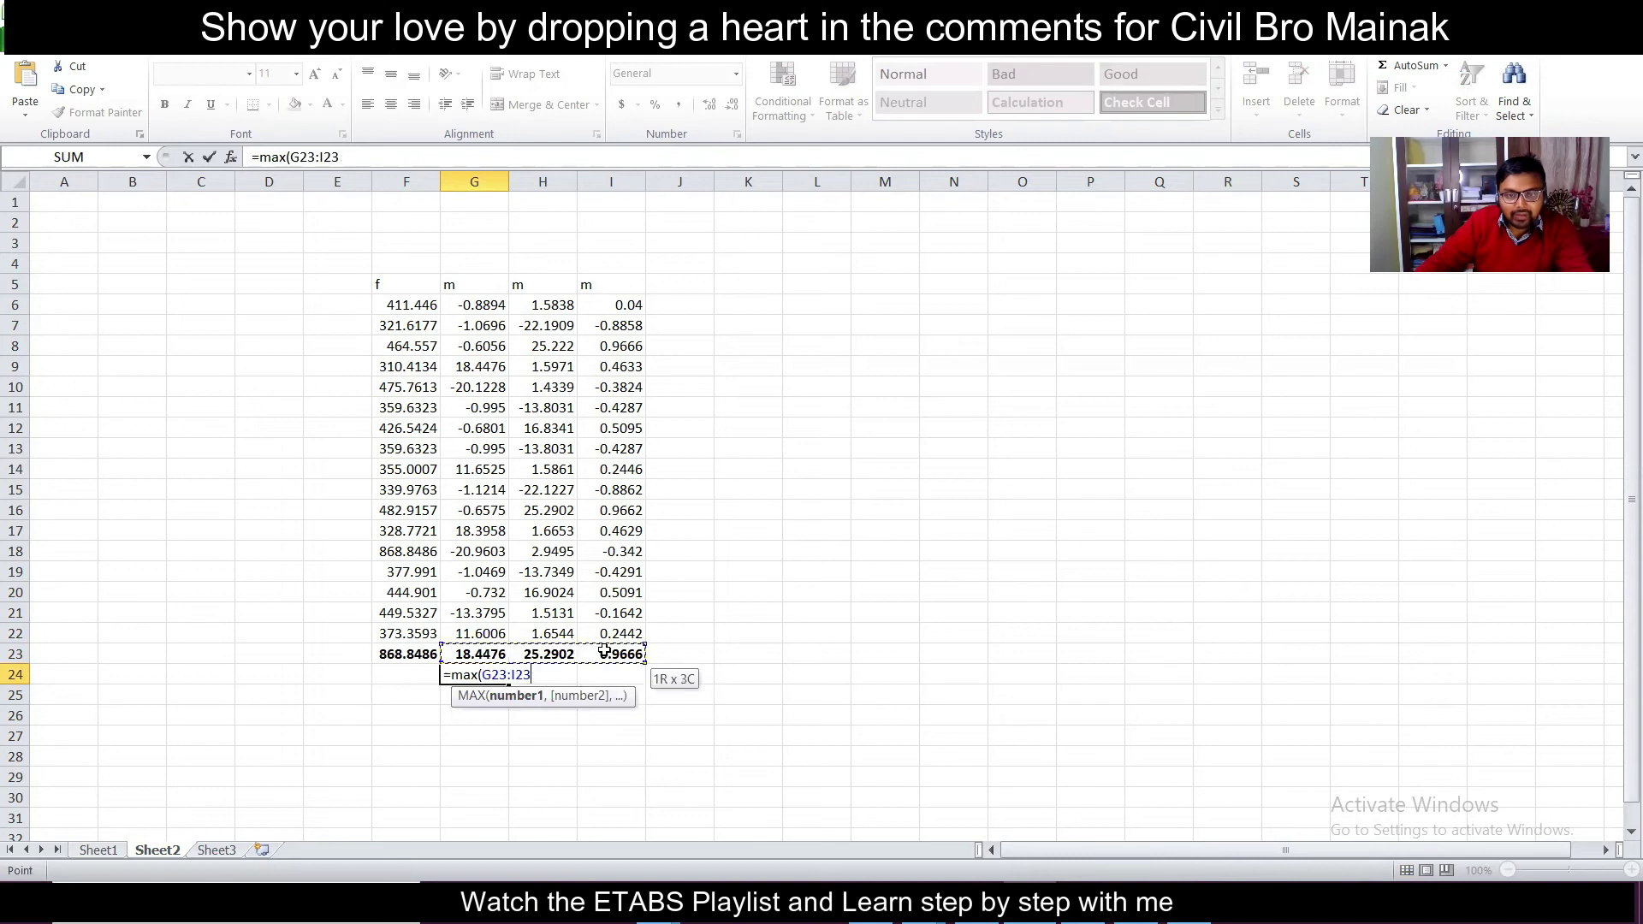
{"action": "type", "text": ")"}
{"action": "key", "text": "Return"}
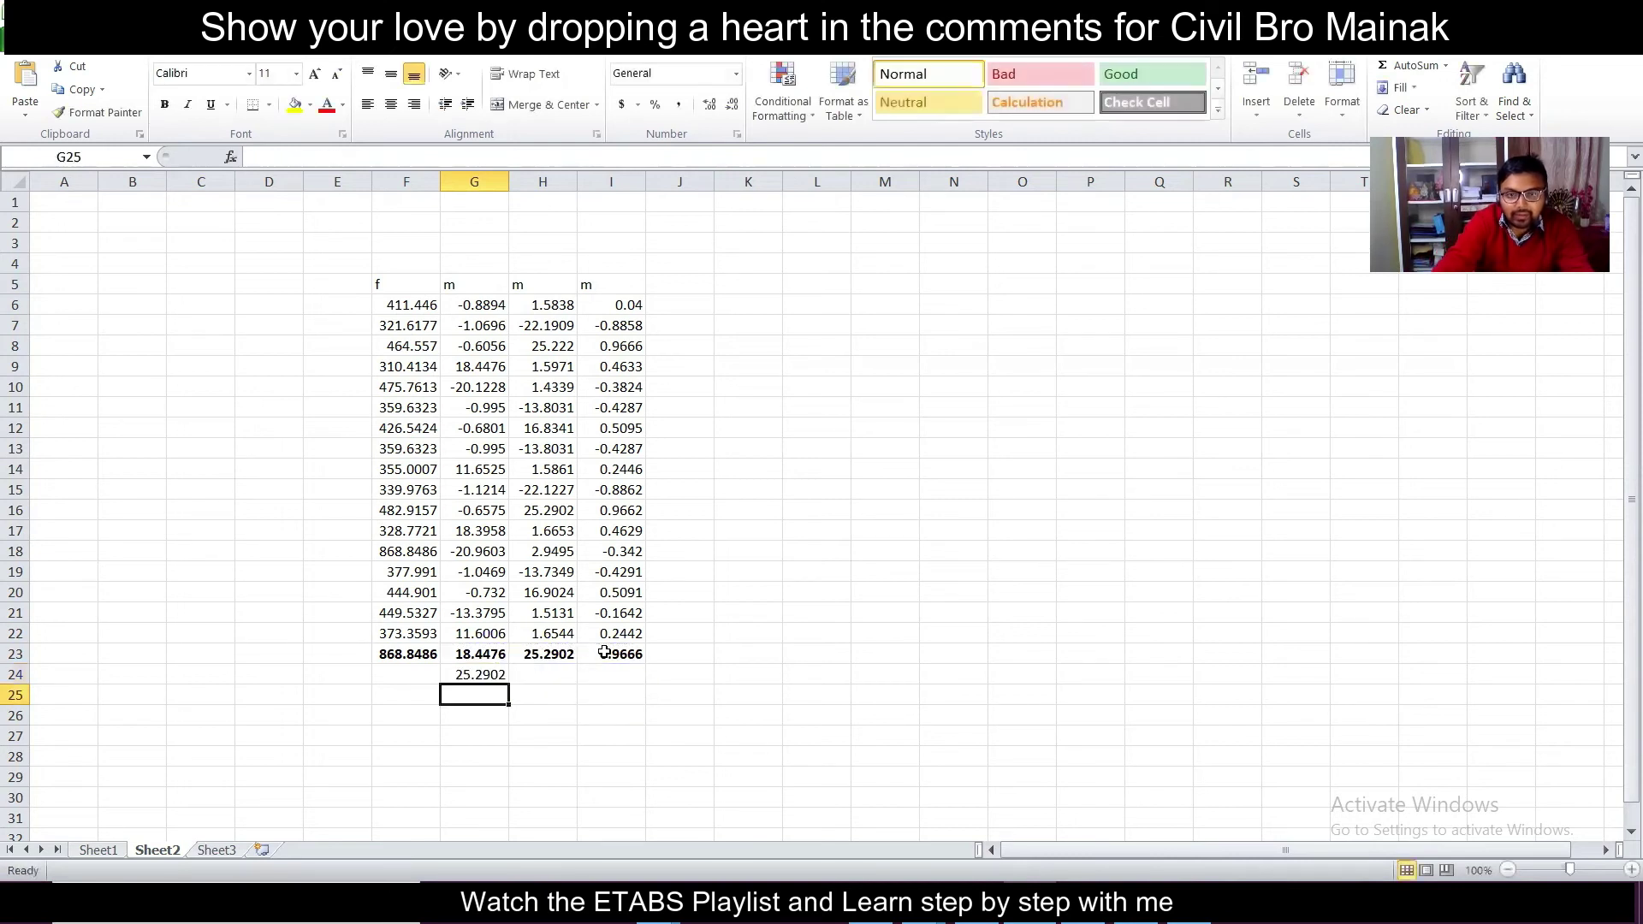
{"action": "left_click", "coordinate": [494, 674]}
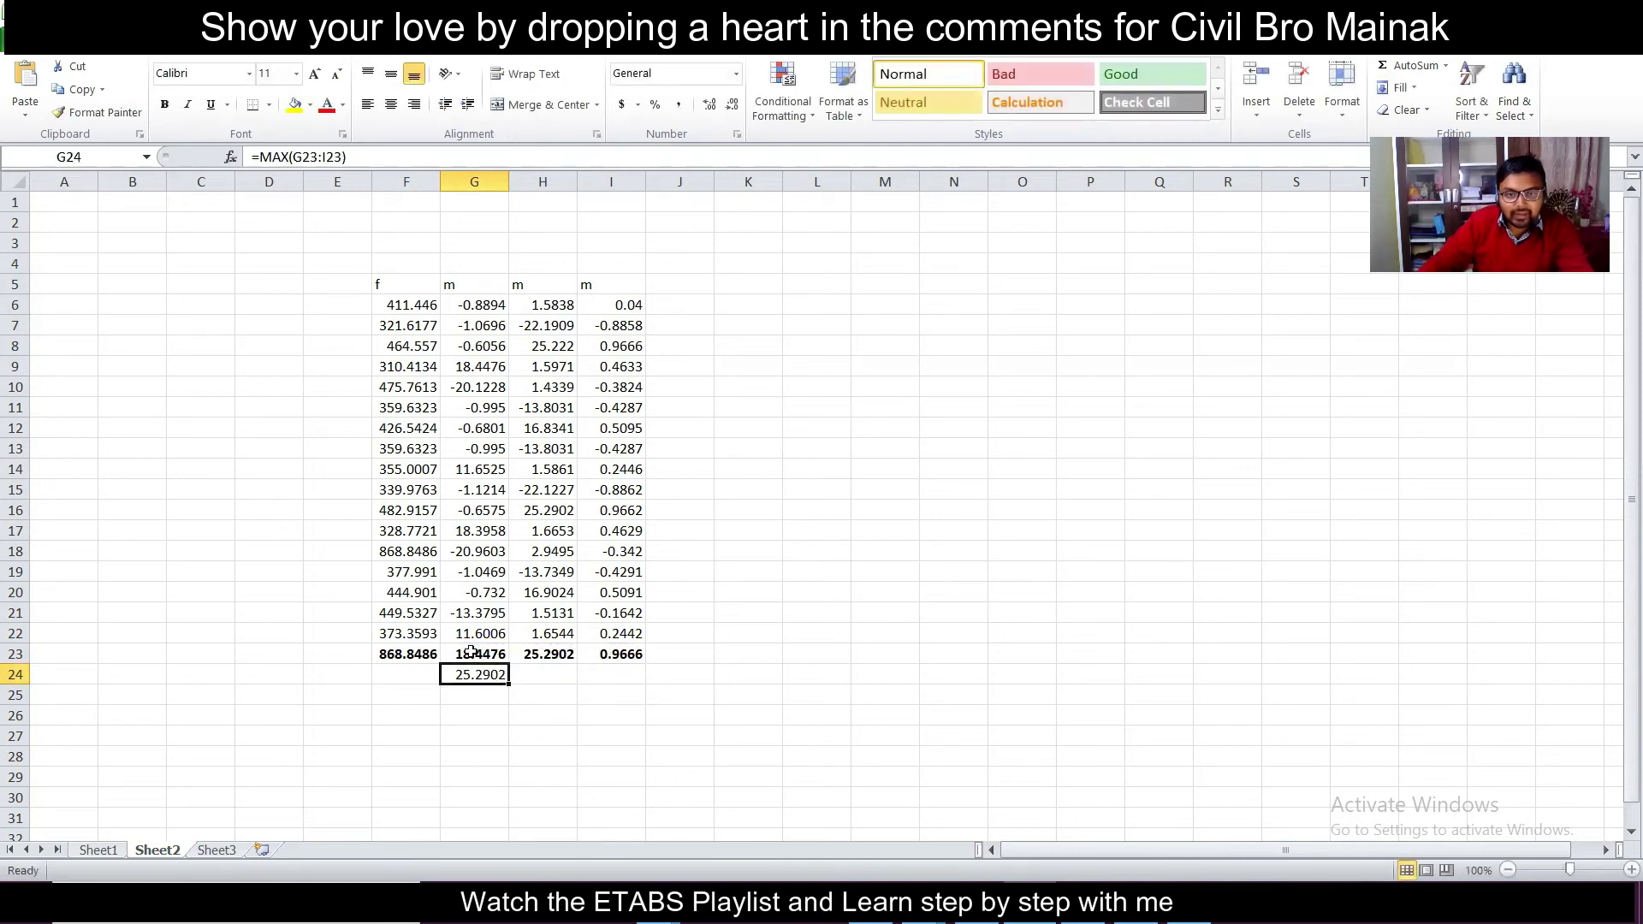
Step: Unbold the moment maximums in G23:I23 and make G24 bold
{"action": "left_click_drag", "start_coordinate": [470, 650], "coordinate": [603, 655]}
{"action": "key", "text": "ctrl+b"}
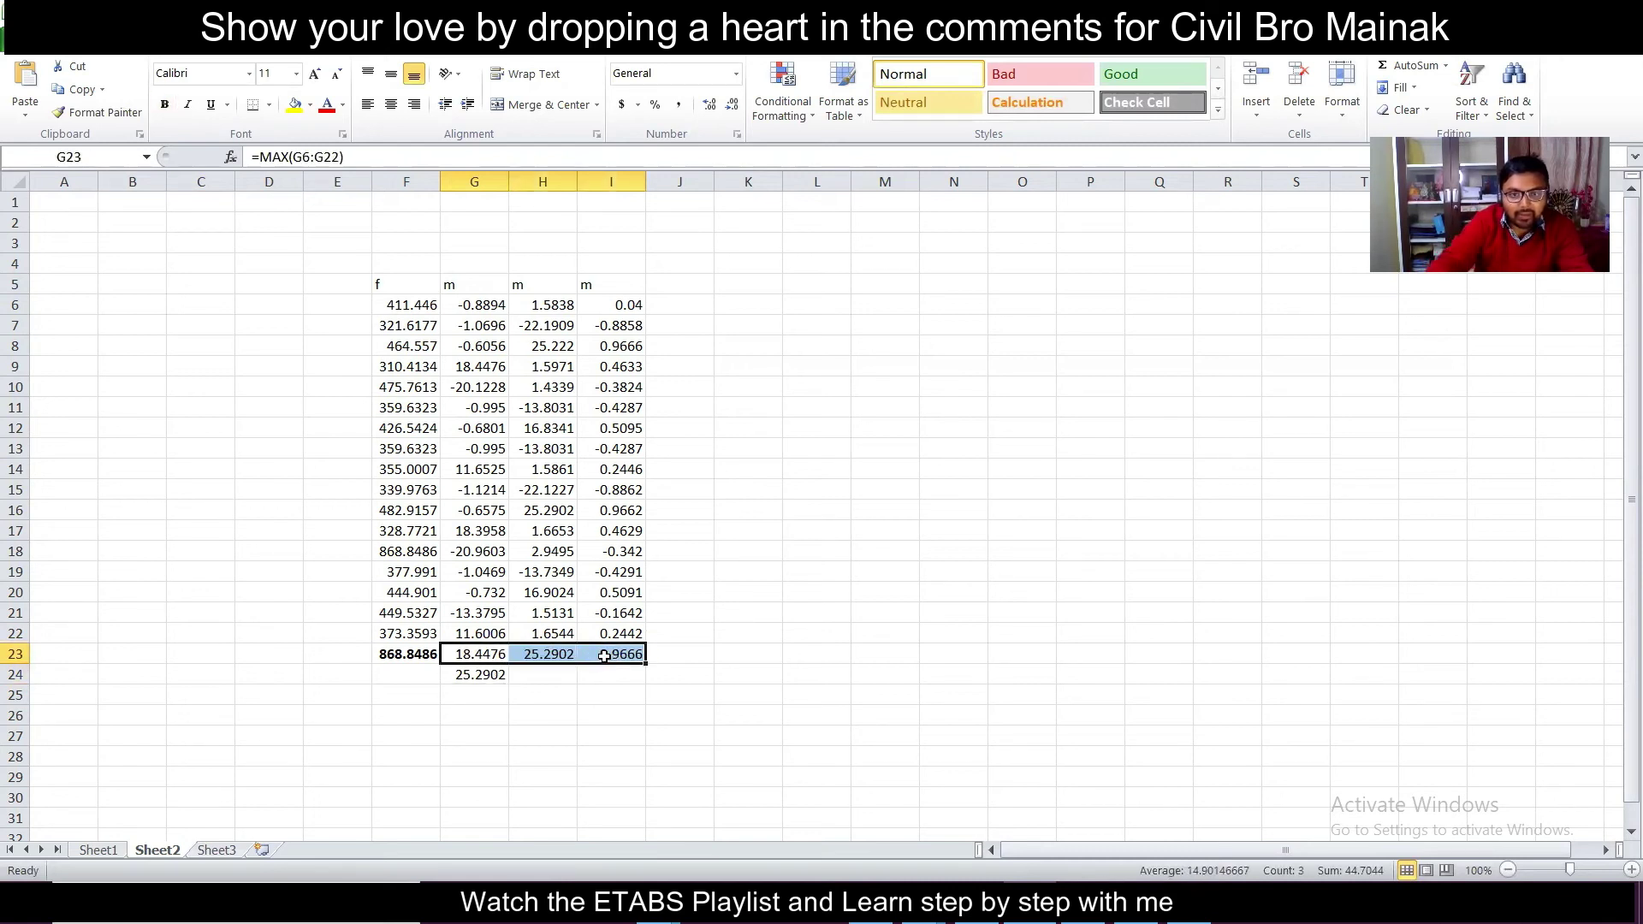
{"action": "left_click", "coordinate": [450, 677]}
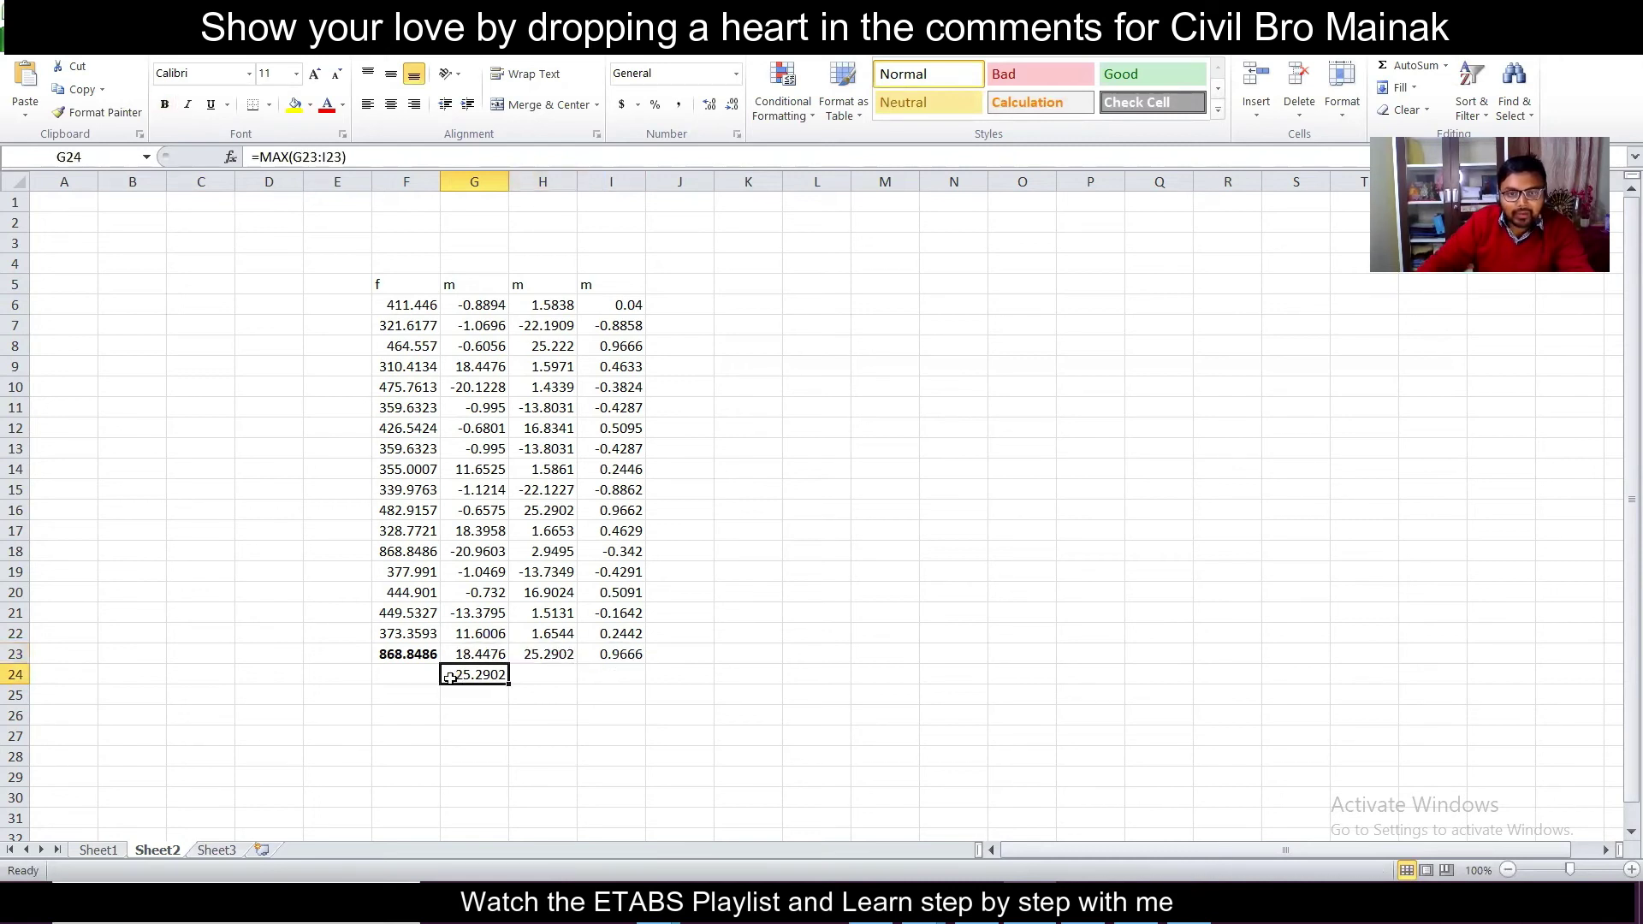
{"action": "left_click", "coordinate": [165, 104]}
{"action": "left_click", "coordinate": [782, 715]}
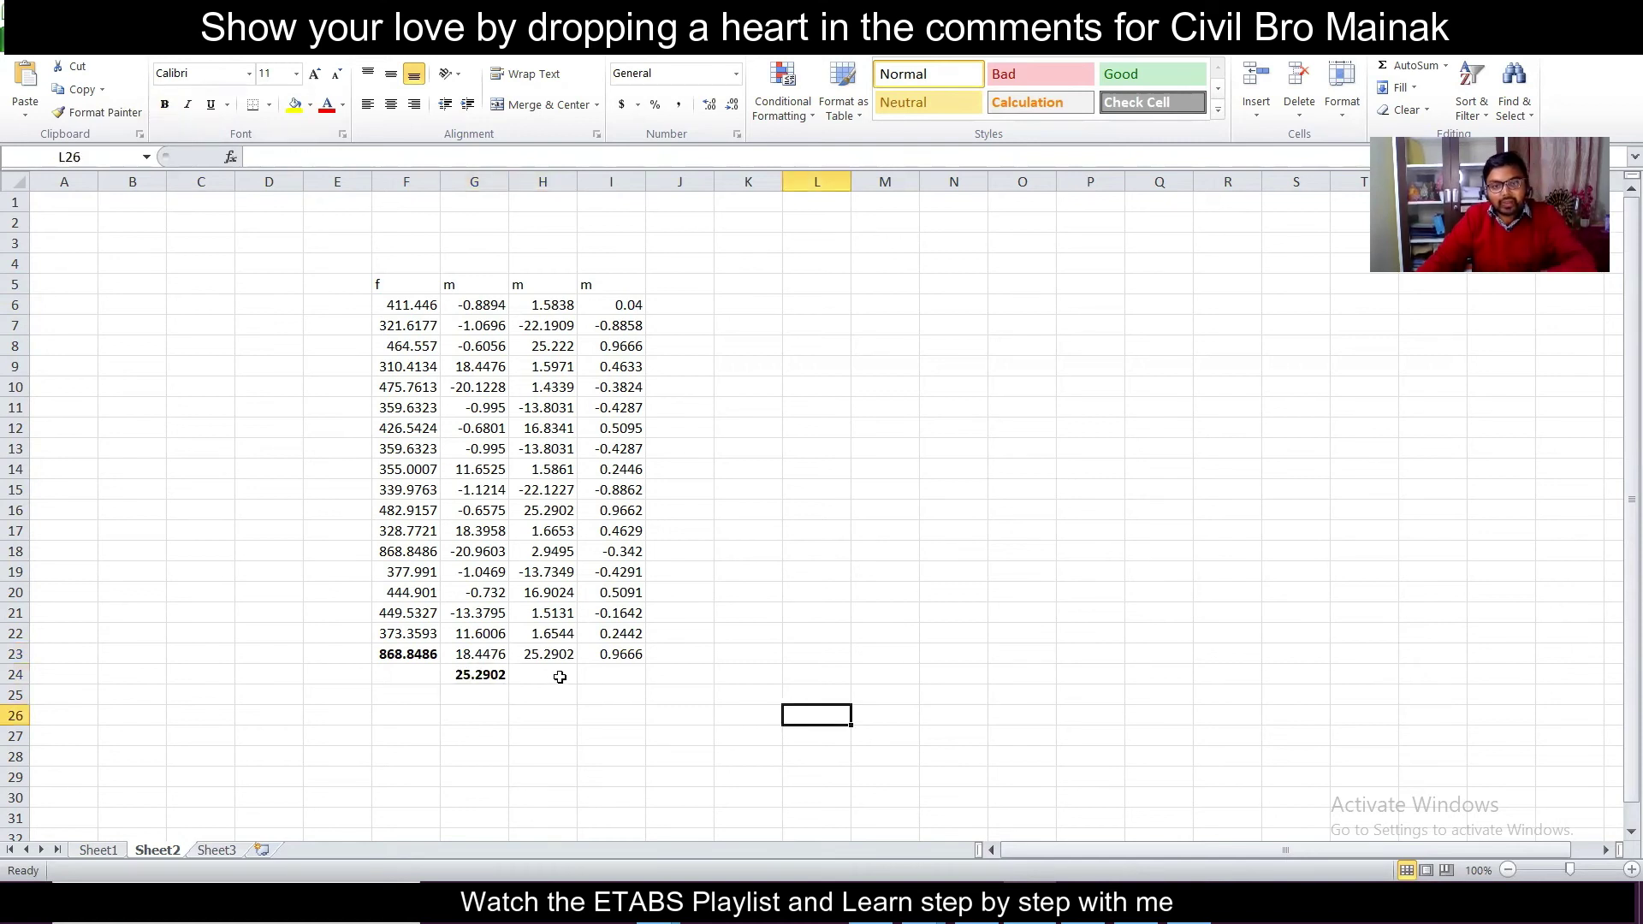